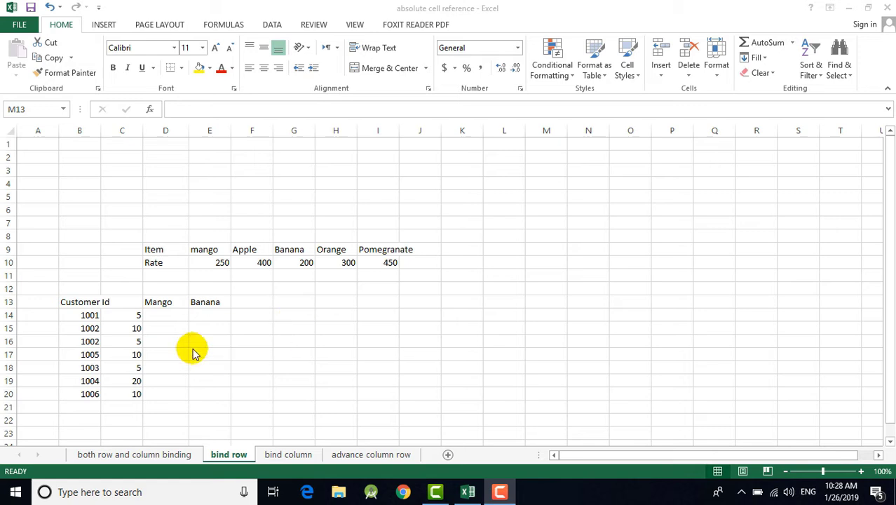
- Enter the test values 5 in M7 and 6 in N7
click(7, 180)
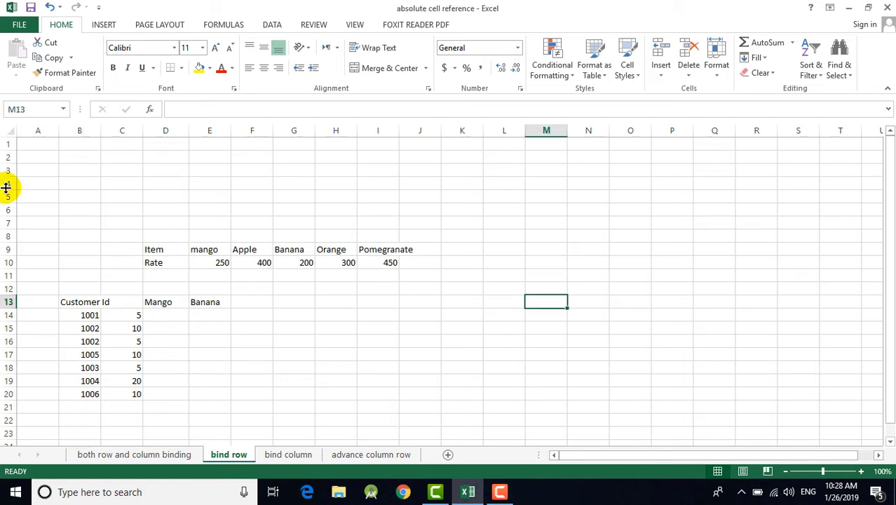
click(5, 187)
click(628, 261)
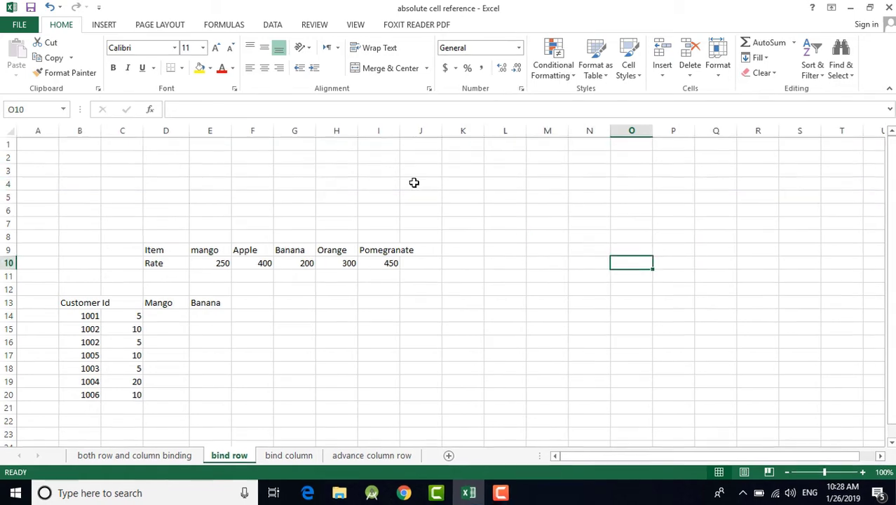
click(413, 182)
click(304, 195)
click(539, 224)
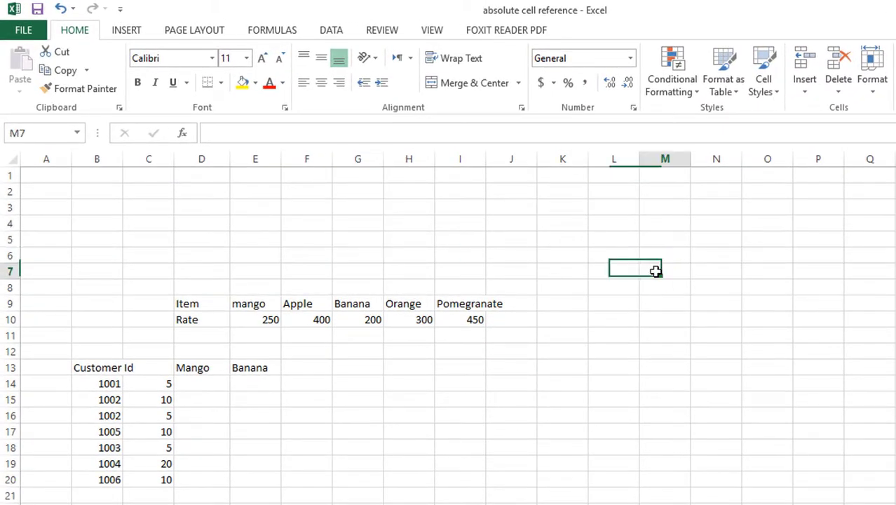
click(655, 271)
text(5)
key(Return)
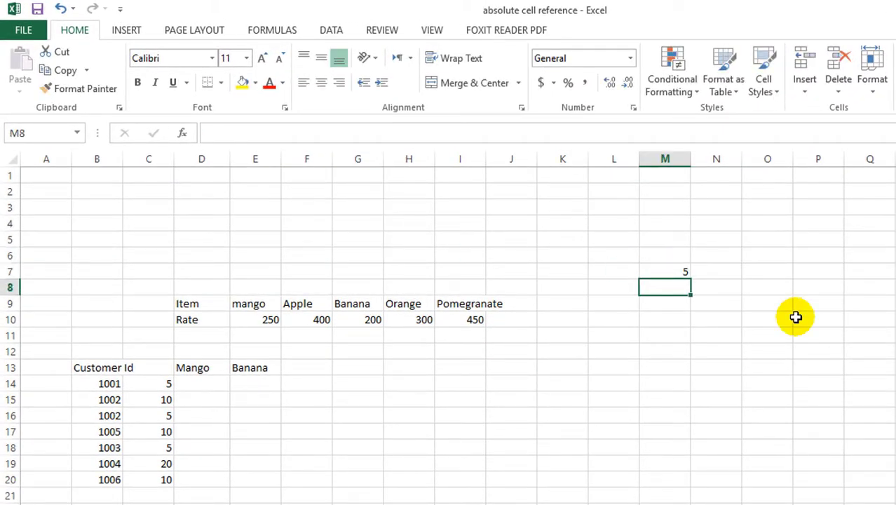
key(Right)
key(Up)
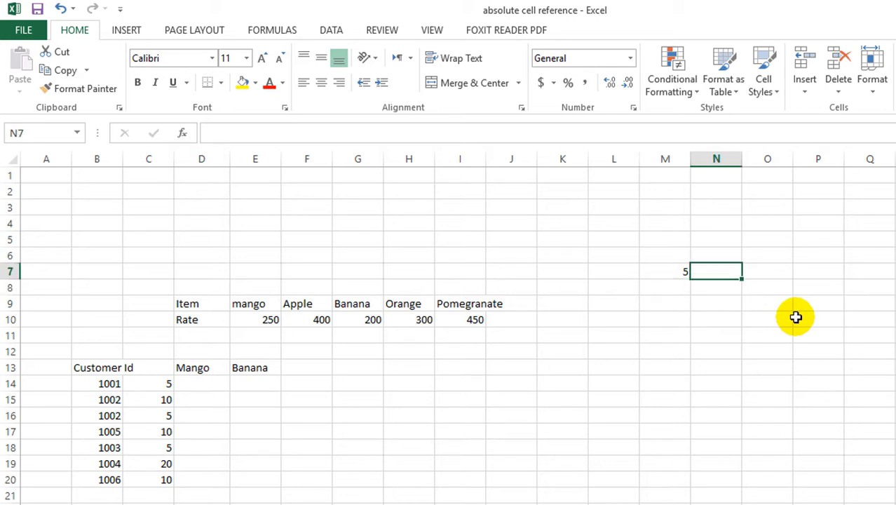
text(6)
key(Return)
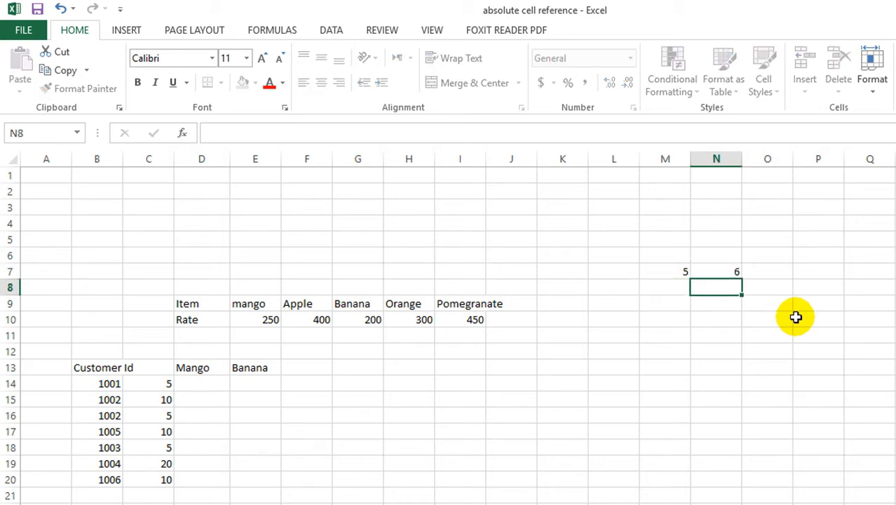
- Fill L8:L11 with the numbers 1, 2, 3 and 4
key(Left)
key(Left)
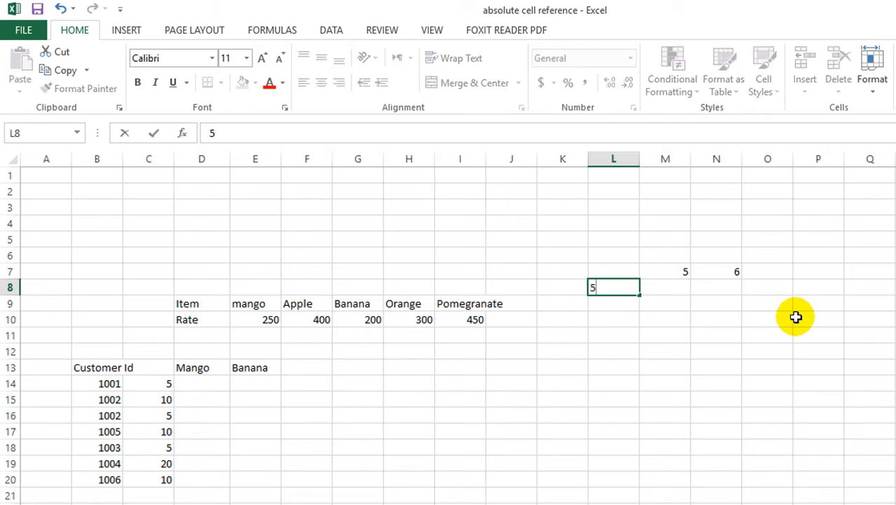
key(Return)
text(2)
key(Return)
text(3)
key(Return)
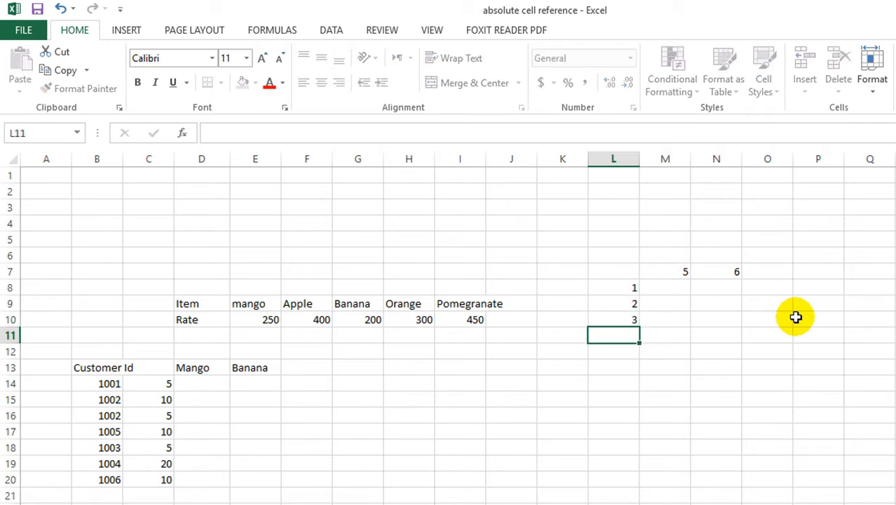
text(4)
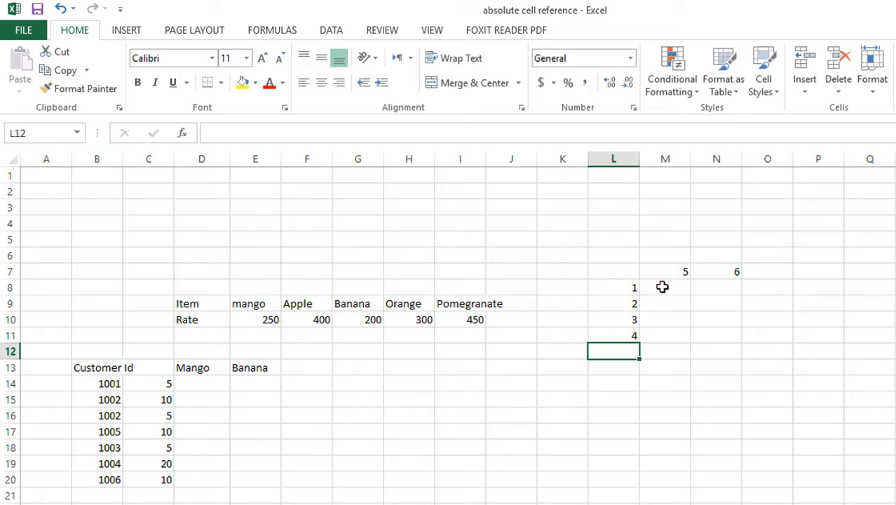
- Enter =L8*M7 in M8 so it shows 5
double_click(661, 287)
text(=)
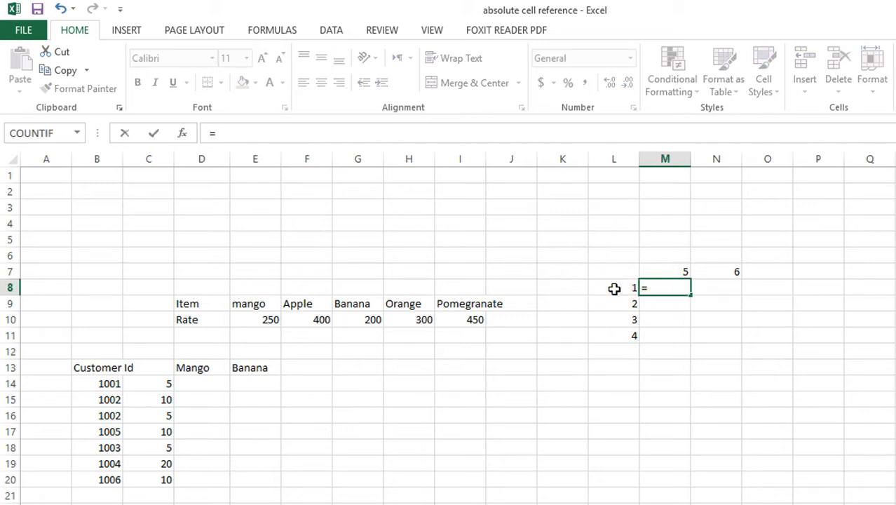
click(614, 287)
text(*)
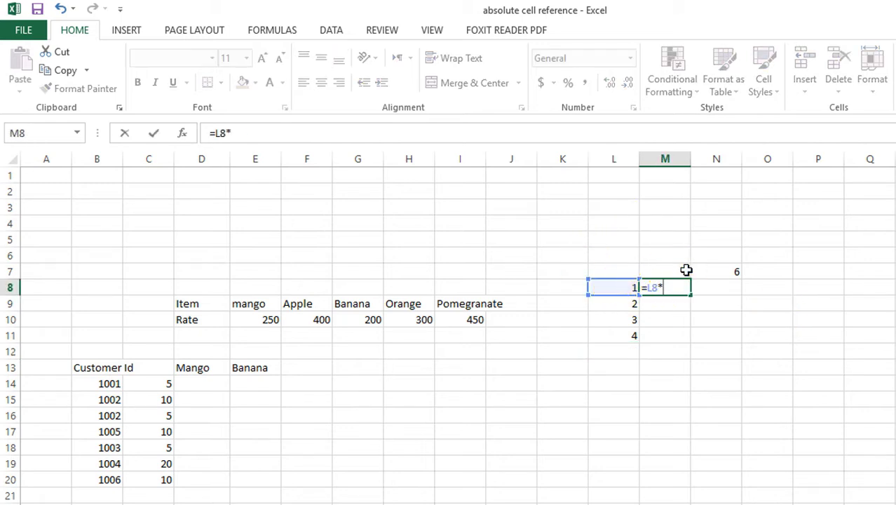
click(682, 269)
key(Return)
click(769, 356)
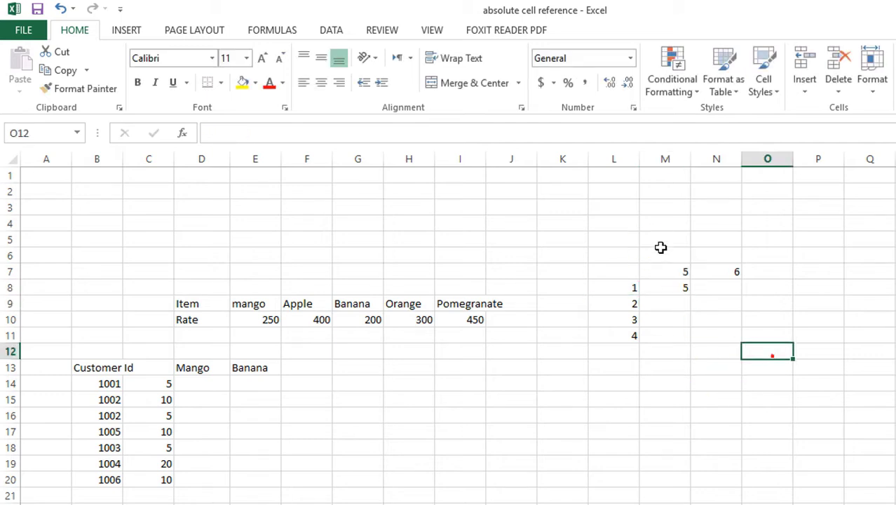
click(661, 271)
click(649, 290)
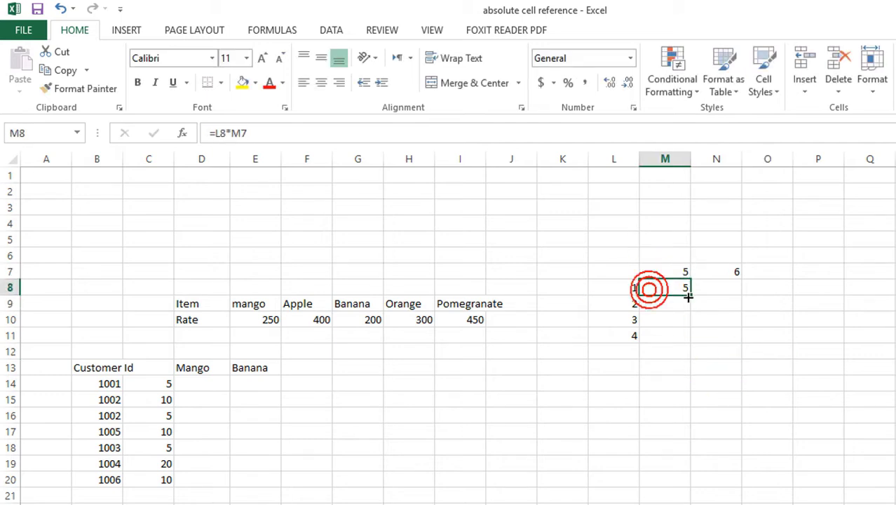
- Fill the M8 formula down to M11
drag(689, 342, 690, 339)
click(745, 341)
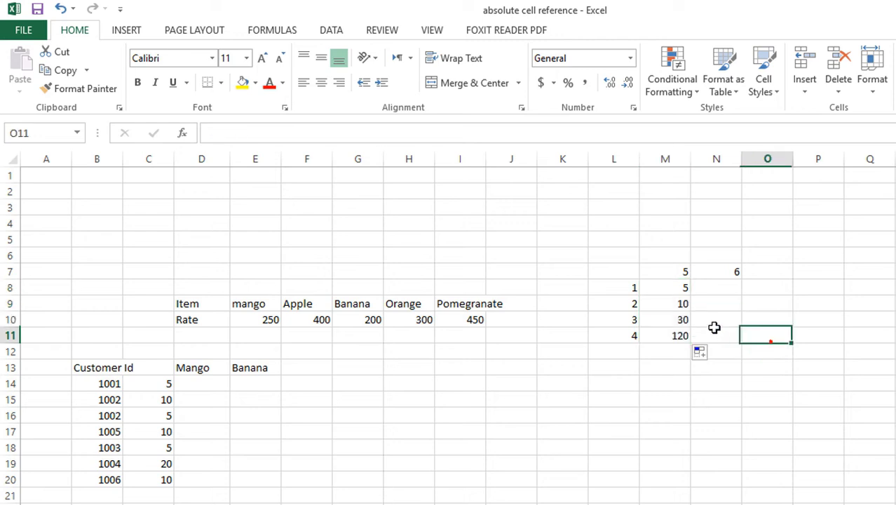
click(681, 289)
click(759, 300)
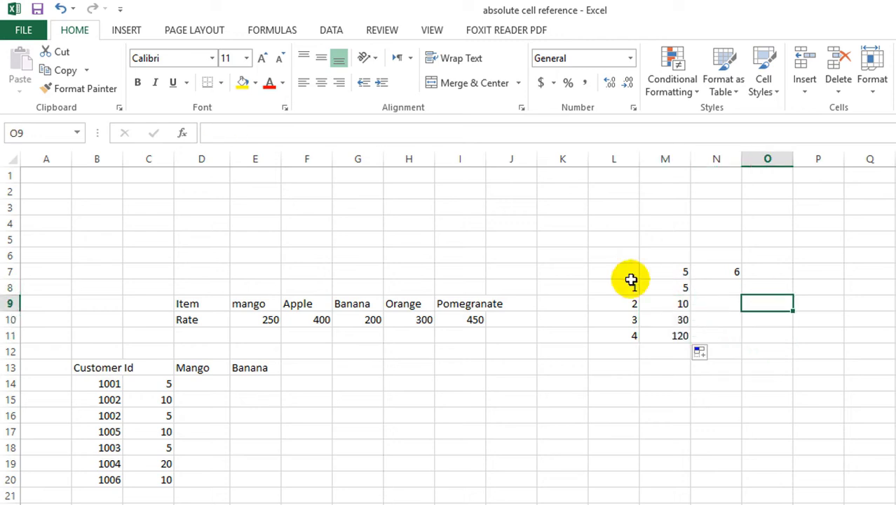
- Move the 5 and 6 from M7:N7 up to M3:N3, so M8 refers to M3
mouse_move(667, 267)
mouse_down()
mouse_move(750, 279)
mouse_move(720, 286)
mouse_up()
click(716, 319)
mouse_move(666, 271)
mouse_down()
mouse_move(706, 269)
mouse_move(666, 271)
mouse_move(697, 238)
mouse_up()
click(698, 242)
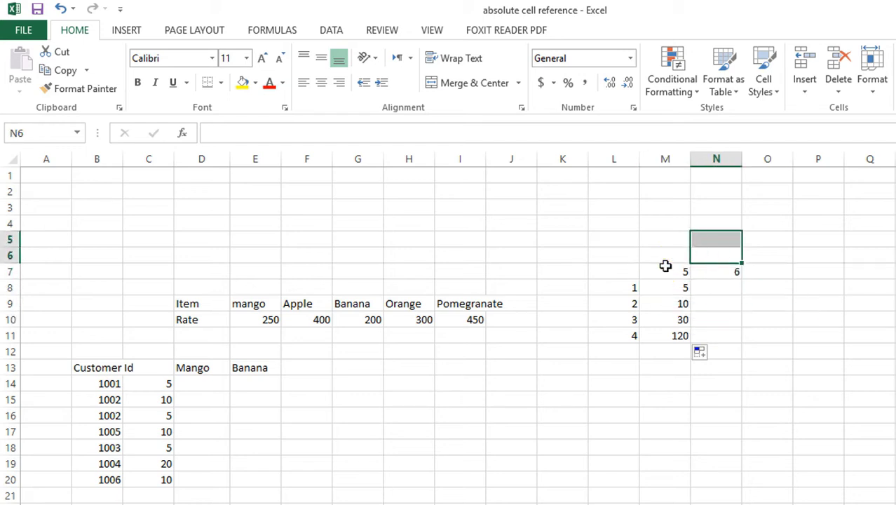
mouse_move(665, 265)
mouse_down()
mouse_move(708, 262)
mouse_move(701, 271)
mouse_move(708, 270)
mouse_move(694, 203)
mouse_up()
click(699, 286)
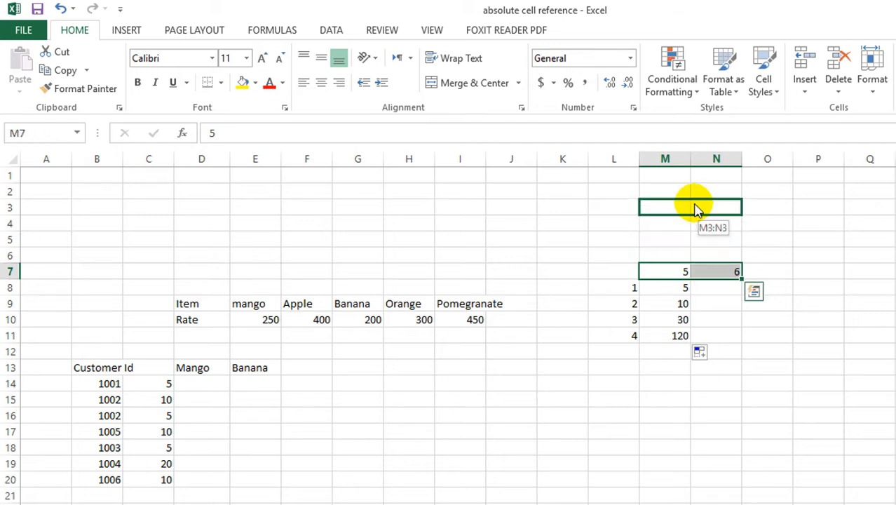
drag(734, 274, 734, 284)
click(675, 212)
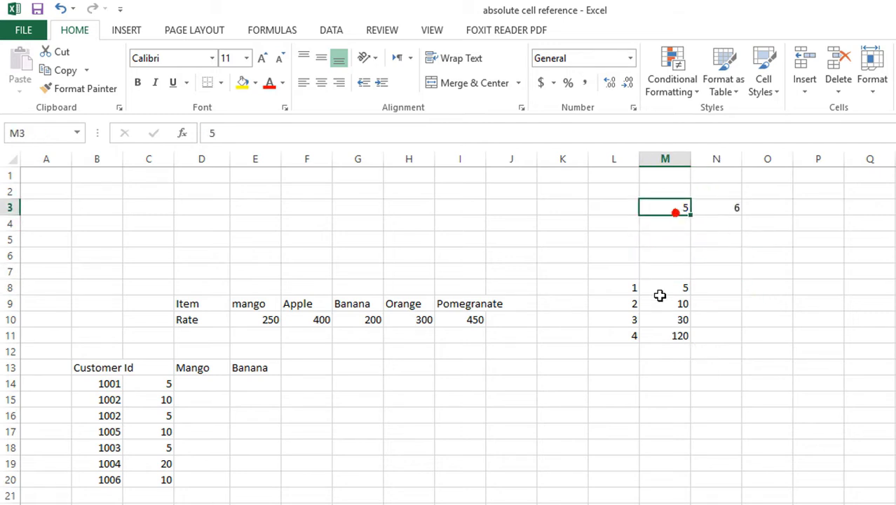
click(663, 288)
- Refill M8's =L8*M3 formula down to M11, giving 5, 0, 0, 0
drag(662, 287, 680, 336)
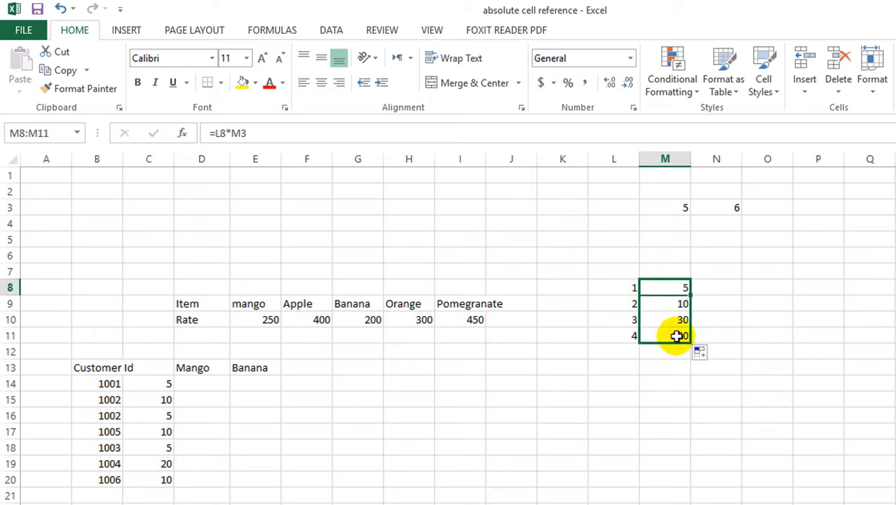
click(764, 335)
click(675, 290)
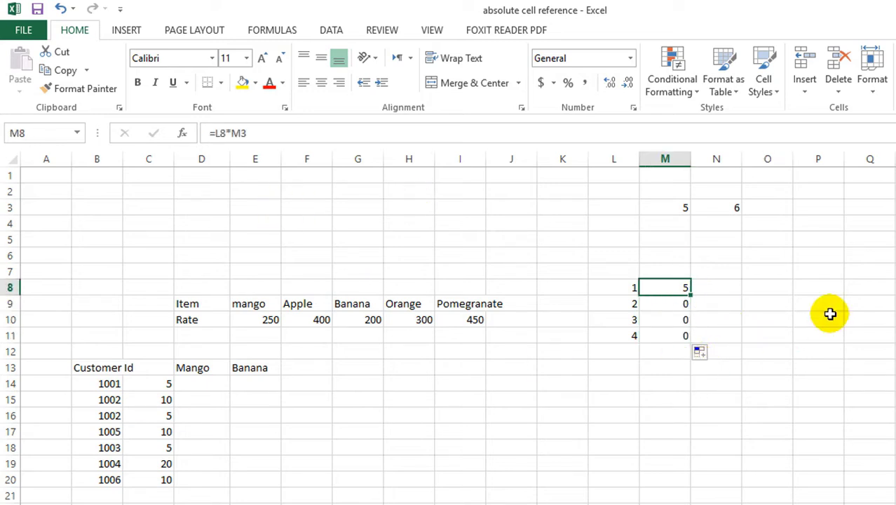
click(282, 127)
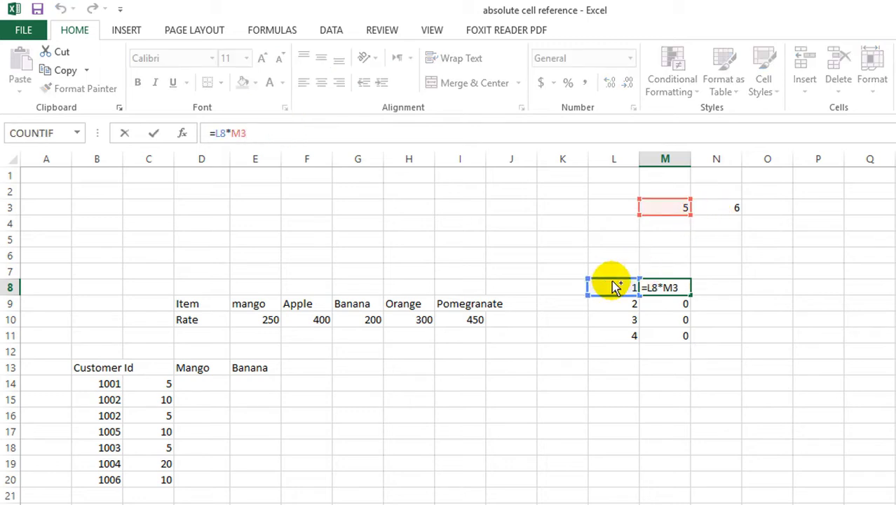
- Inspect M9 to M11's formulas, which reference the empty cells M4, M5 and M6
click(663, 304)
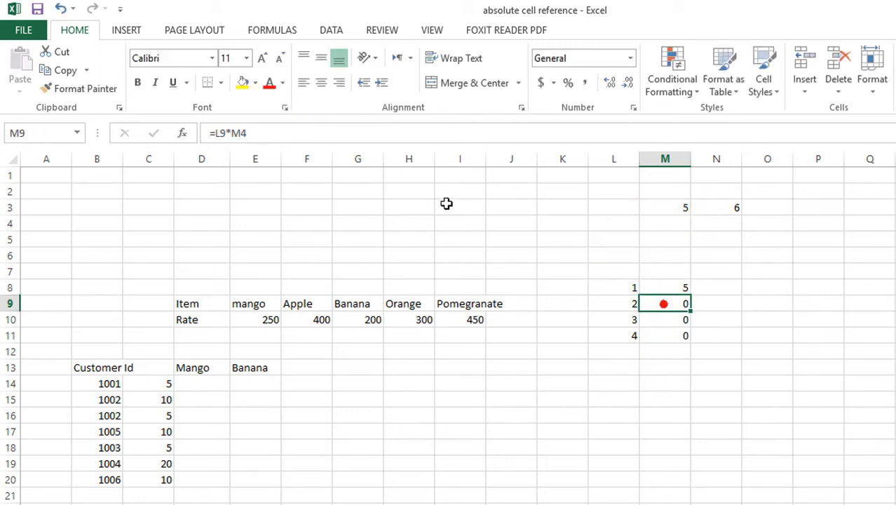
click(371, 133)
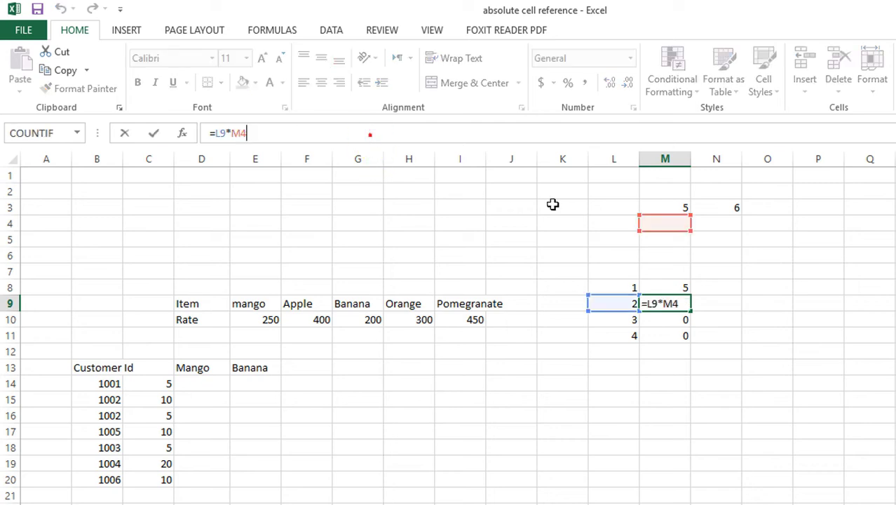
click(680, 205)
click(677, 223)
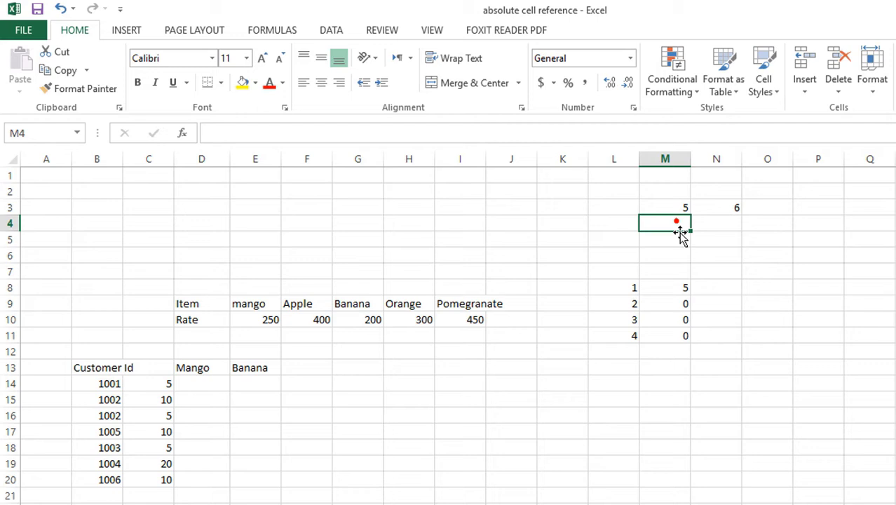
click(666, 306)
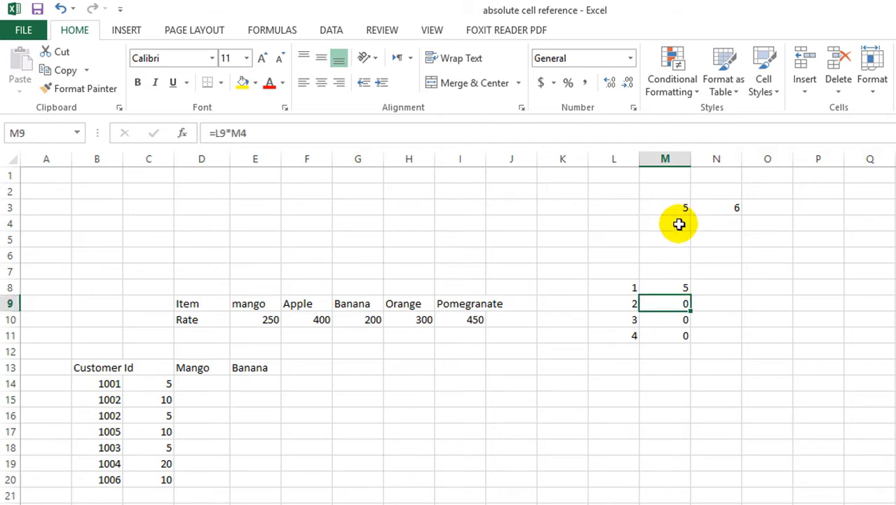
click(324, 132)
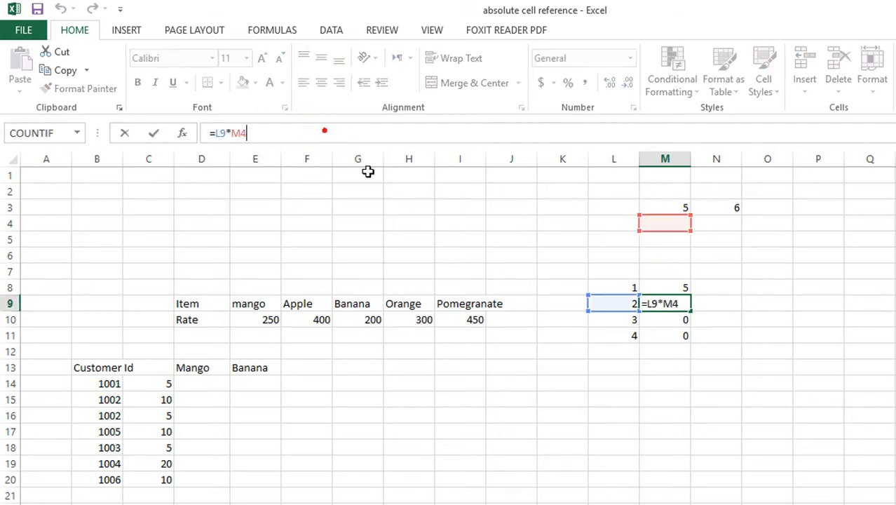
click(668, 319)
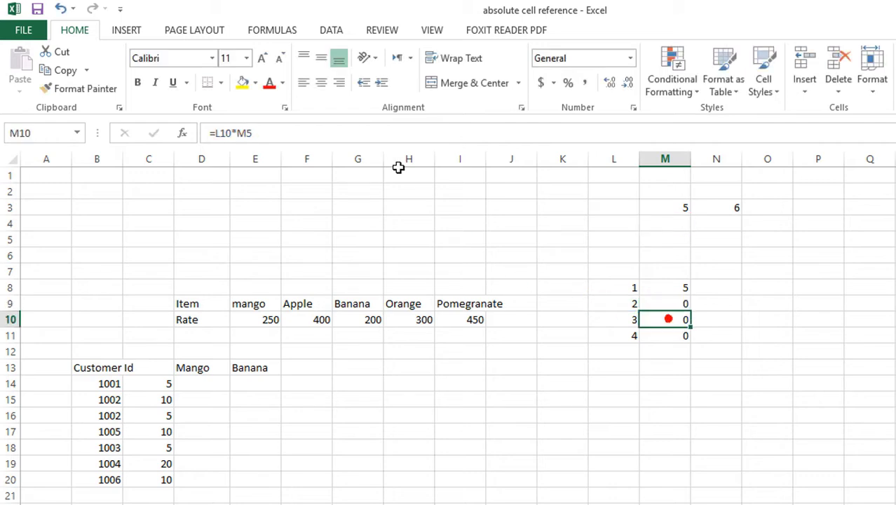
click(357, 134)
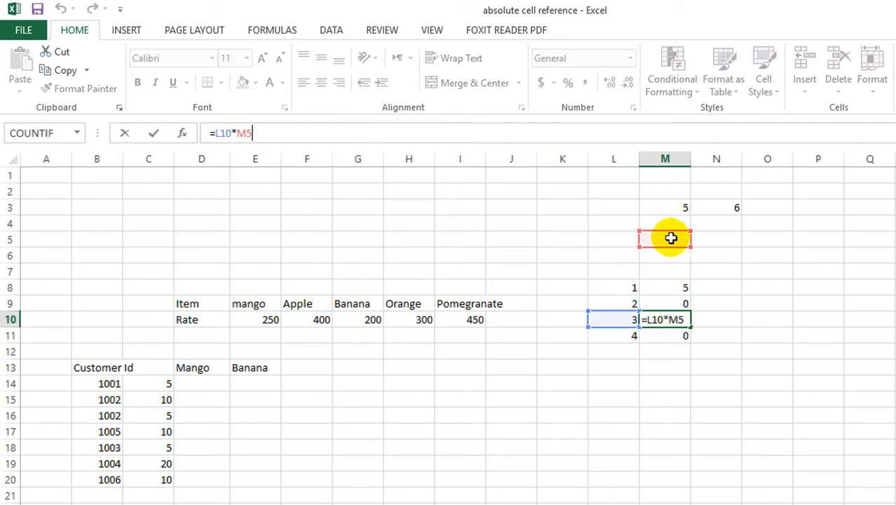
click(674, 337)
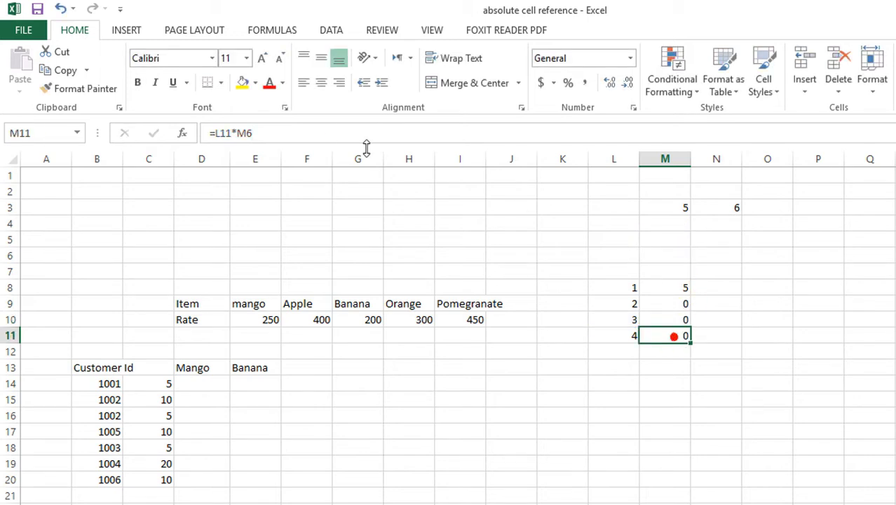
click(322, 134)
click(756, 271)
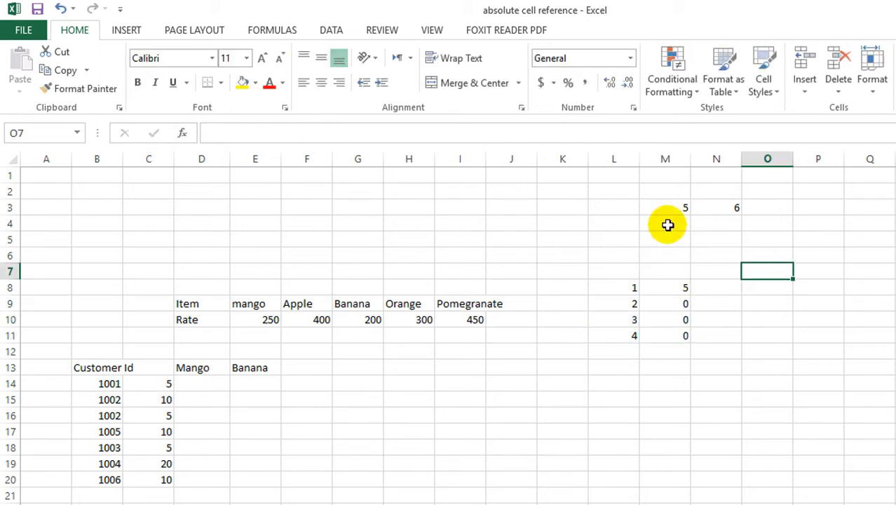
- Highlight the empty cells M4:M6 and the values 5 and 6 in row 3
drag(668, 224, 669, 258)
click(727, 252)
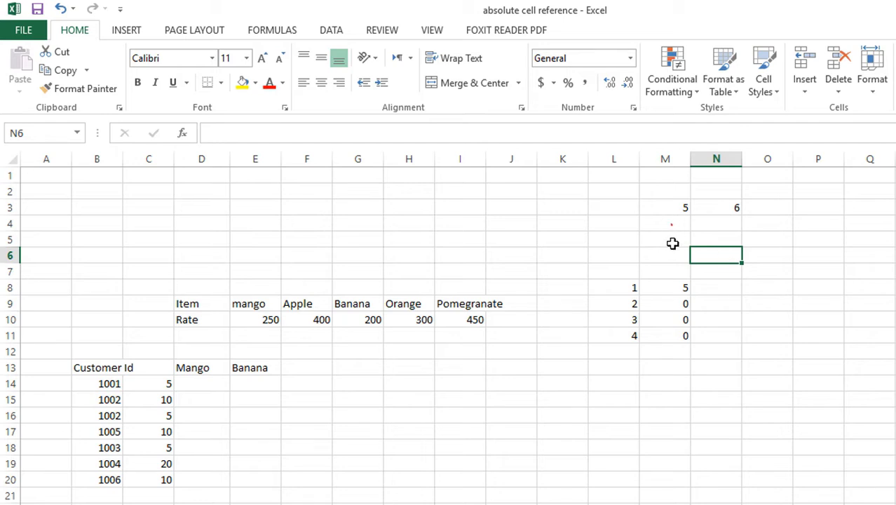
drag(672, 223, 672, 256)
click(756, 271)
drag(669, 207, 713, 208)
click(736, 242)
- Clear the practice grid from columns L to N
click(717, 276)
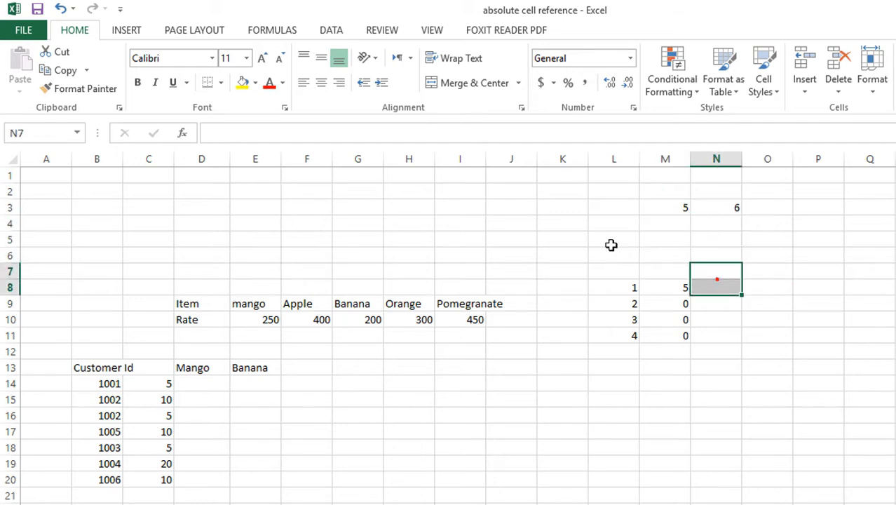
drag(614, 191, 722, 354)
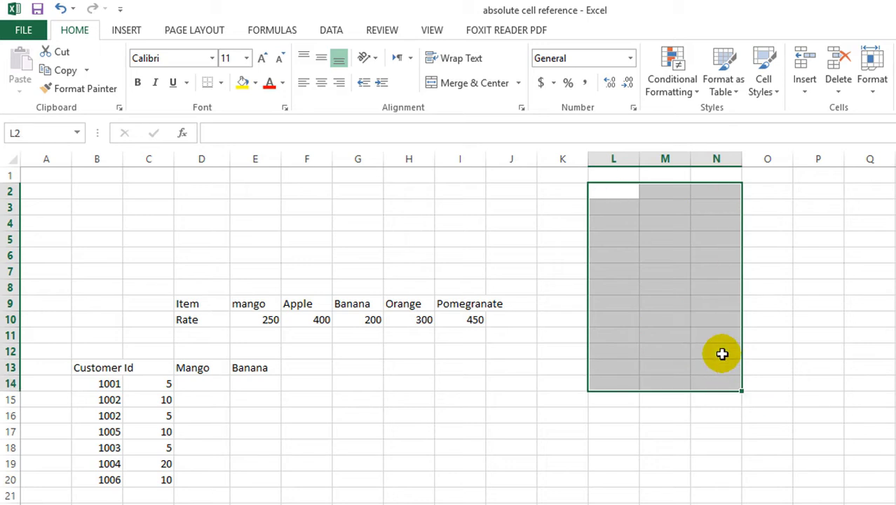
click(407, 351)
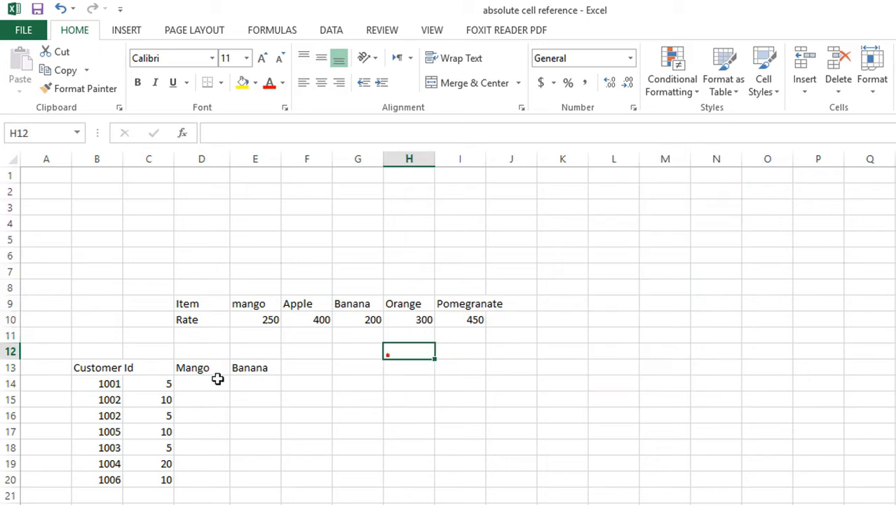
- Go over the Rate row, from the mango rate 250 across Apple, Banana, Orange and Pomegranate
click(270, 319)
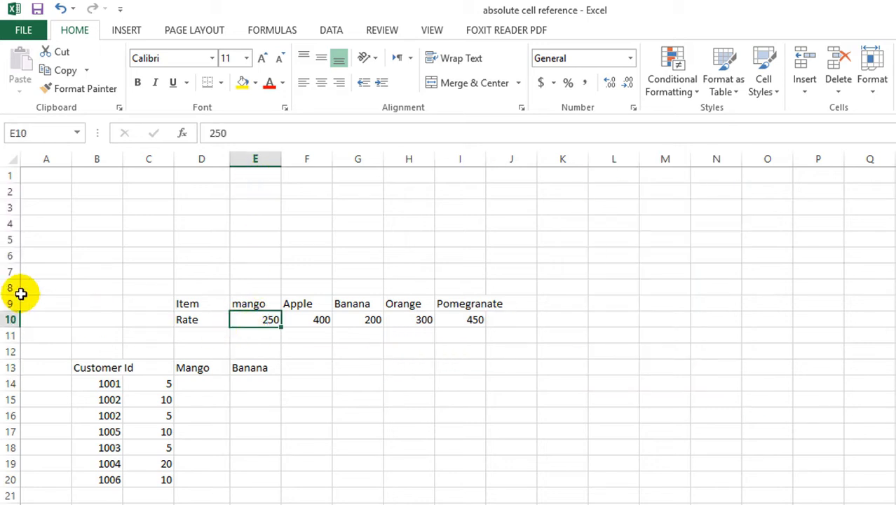
click(10, 319)
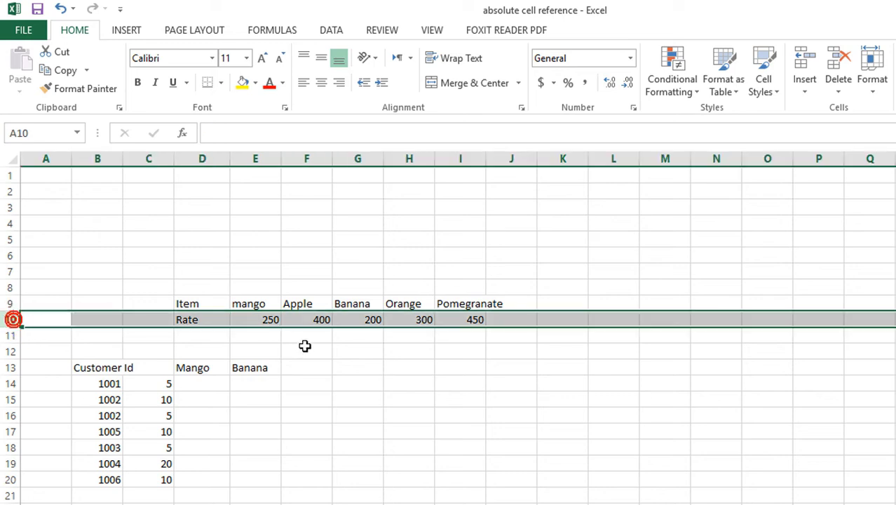
click(254, 319)
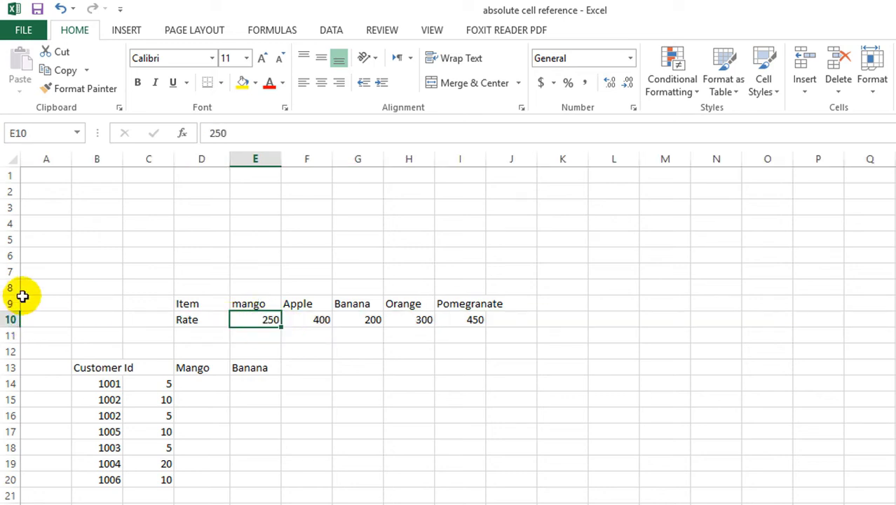
click(10, 319)
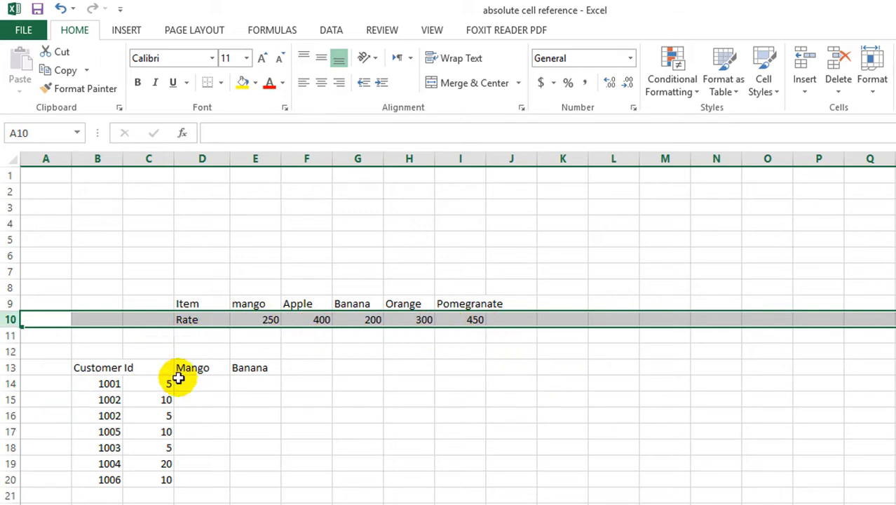
click(259, 320)
click(303, 321)
click(361, 320)
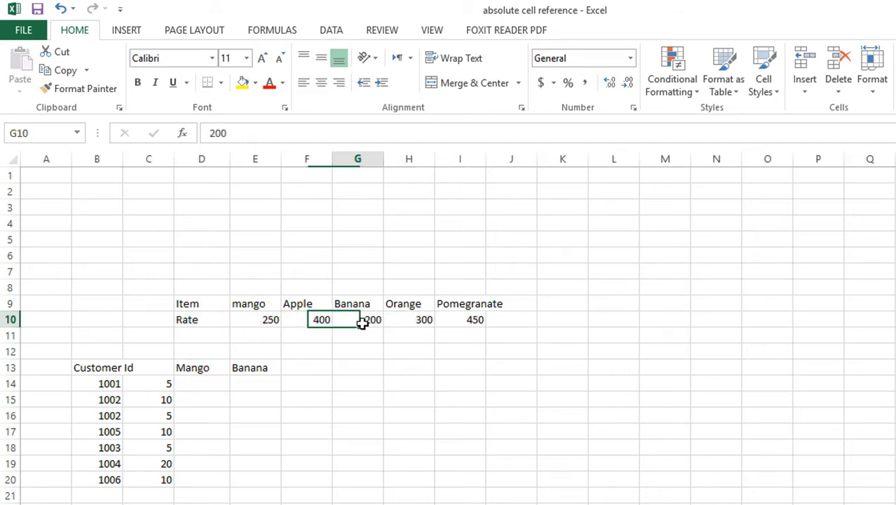
click(408, 317)
click(472, 315)
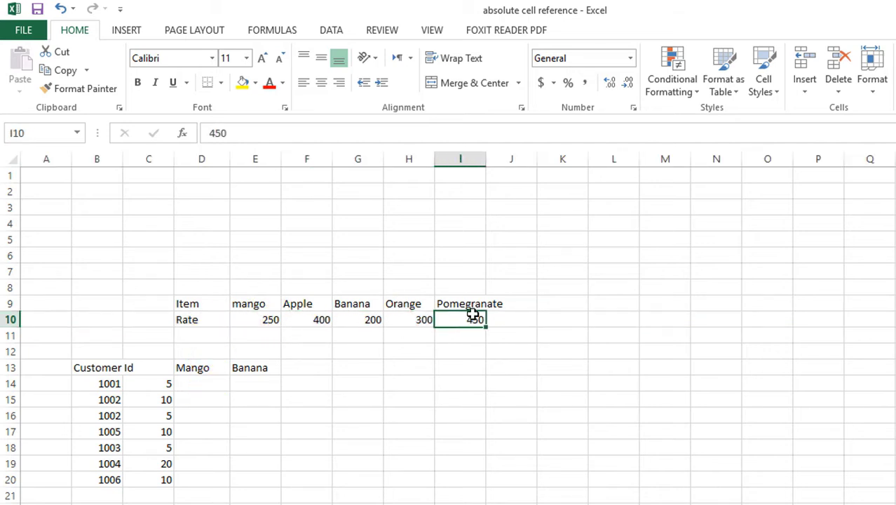
- Review the customer ids and each customer's quantity in the quantity column
click(202, 382)
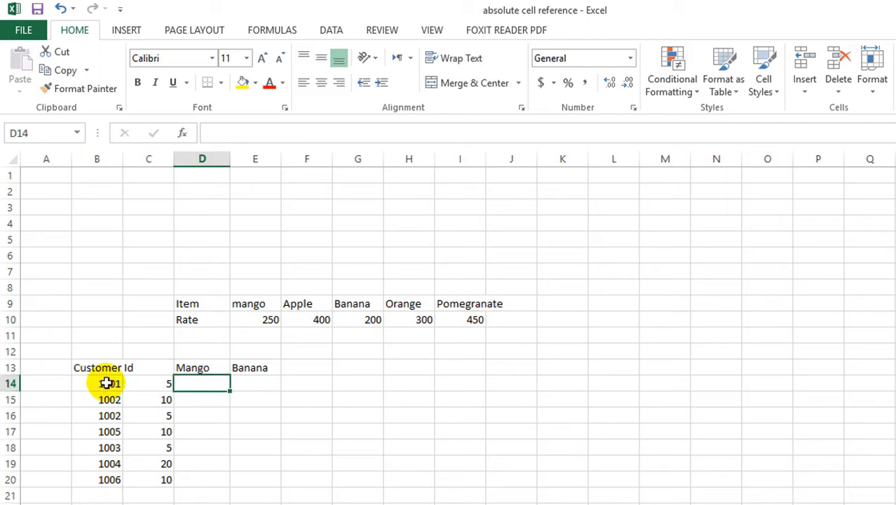
drag(106, 383, 98, 479)
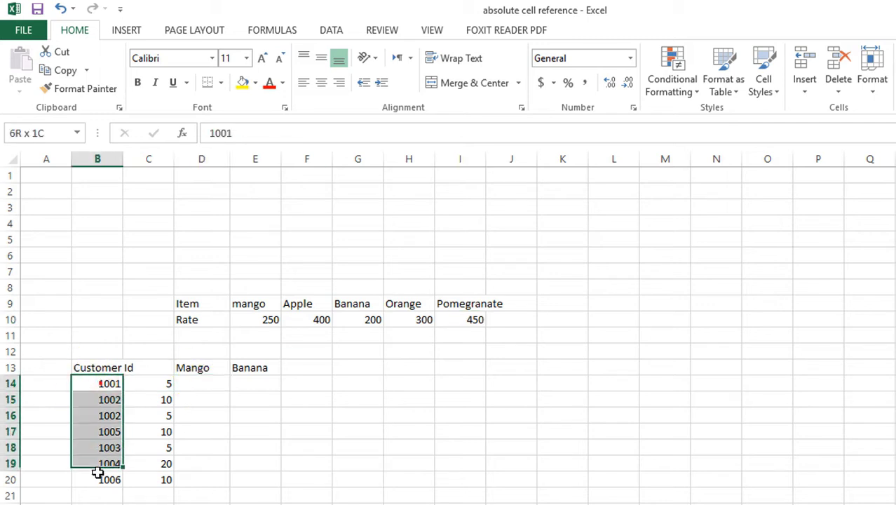
click(201, 305)
click(259, 307)
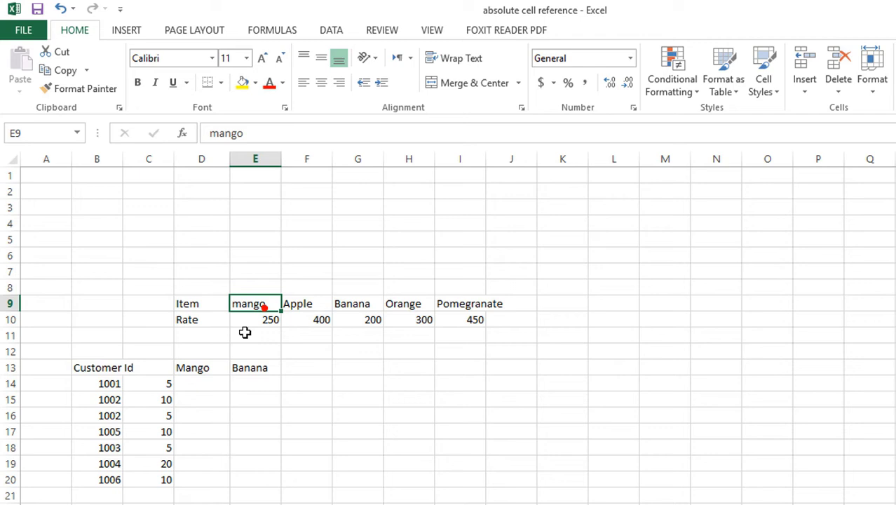
click(147, 386)
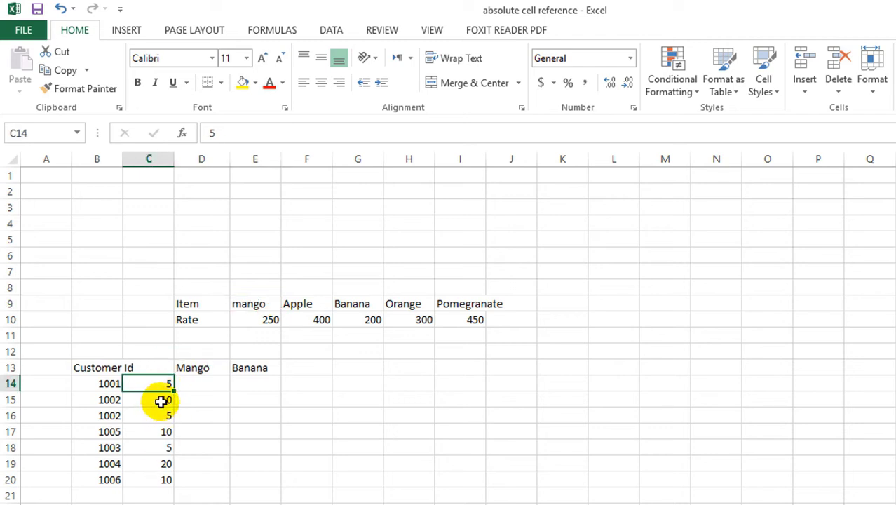
click(159, 417)
click(158, 447)
click(157, 465)
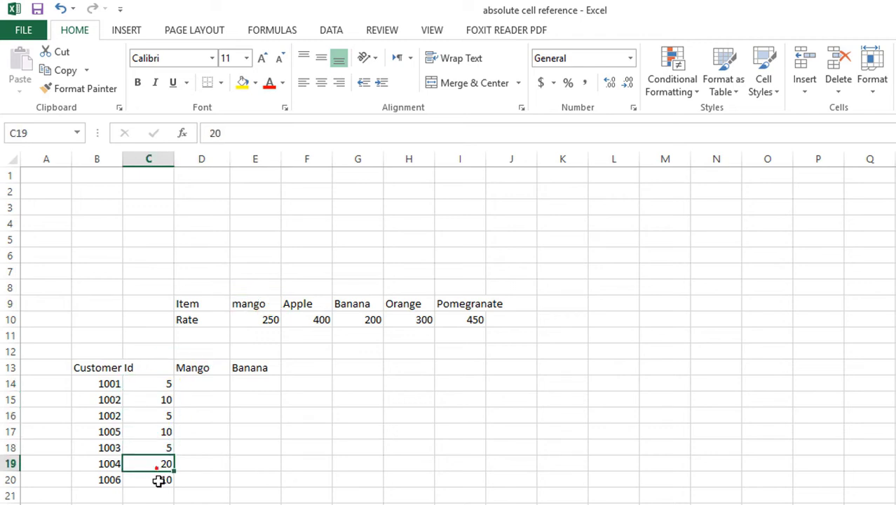
click(159, 480)
click(192, 383)
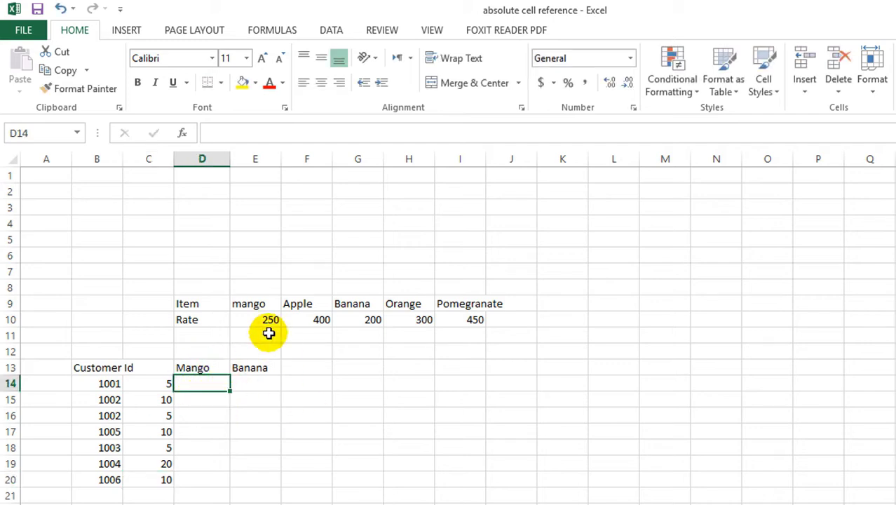
- Enter =E10*C14 in D14, giving the first Mango total of 1250
click(272, 385)
click(324, 361)
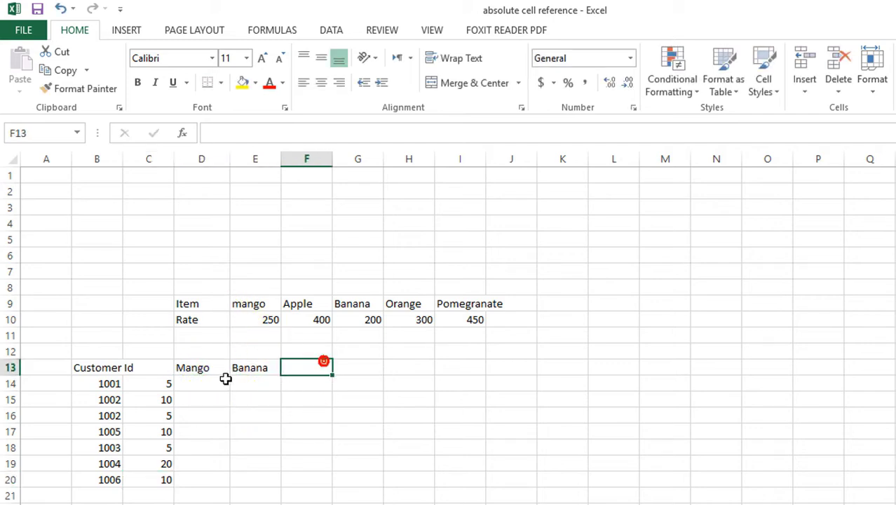
click(216, 380)
text(=)
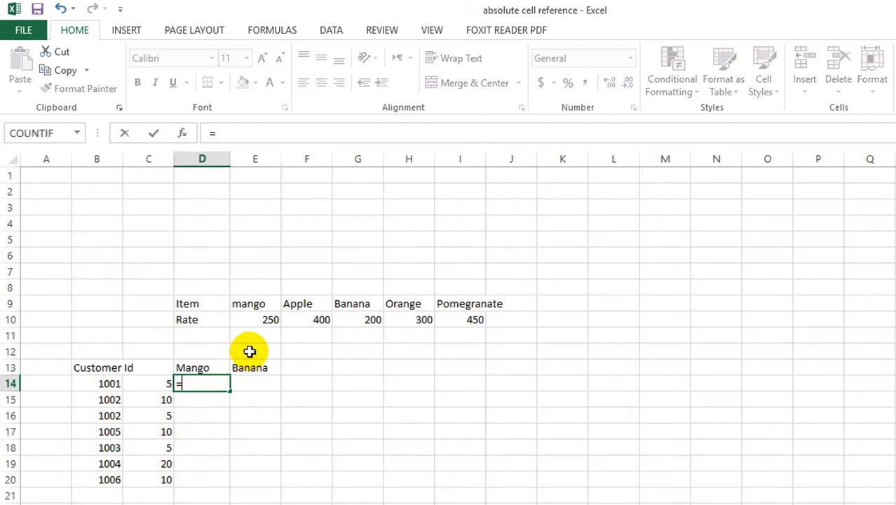
click(256, 319)
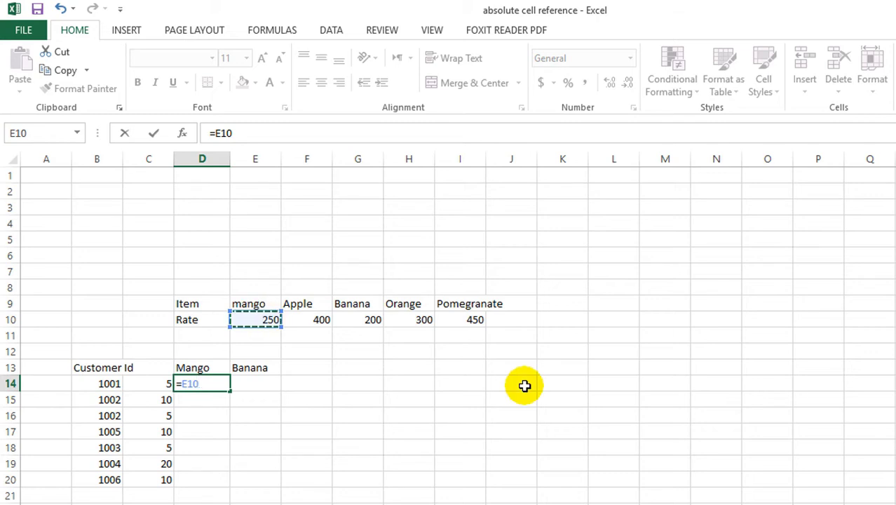
click(144, 381)
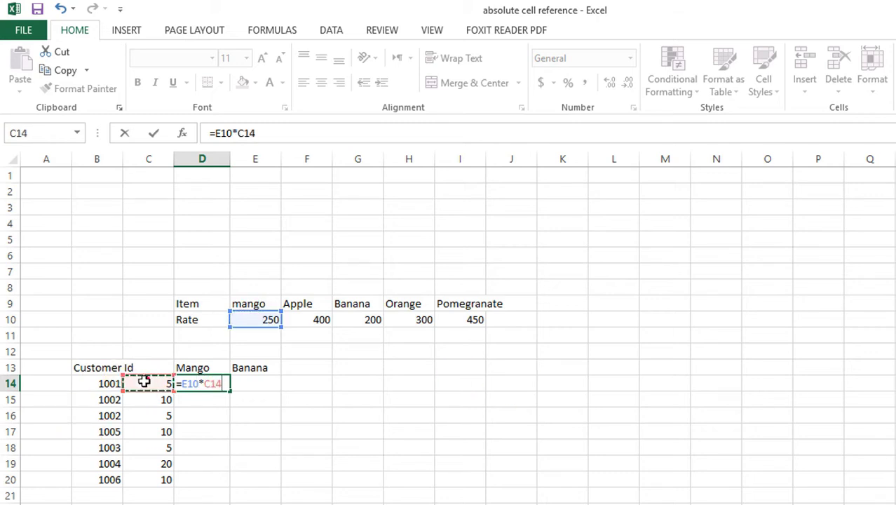
key(Return)
click(216, 380)
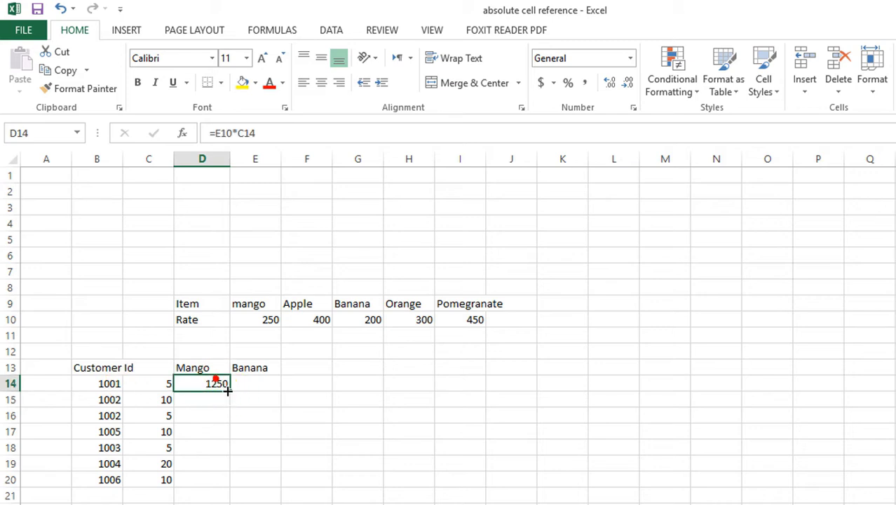
- Fill D14's Mango formula down to D20, producing 0s and a #VALUE! error
drag(229, 390, 216, 480)
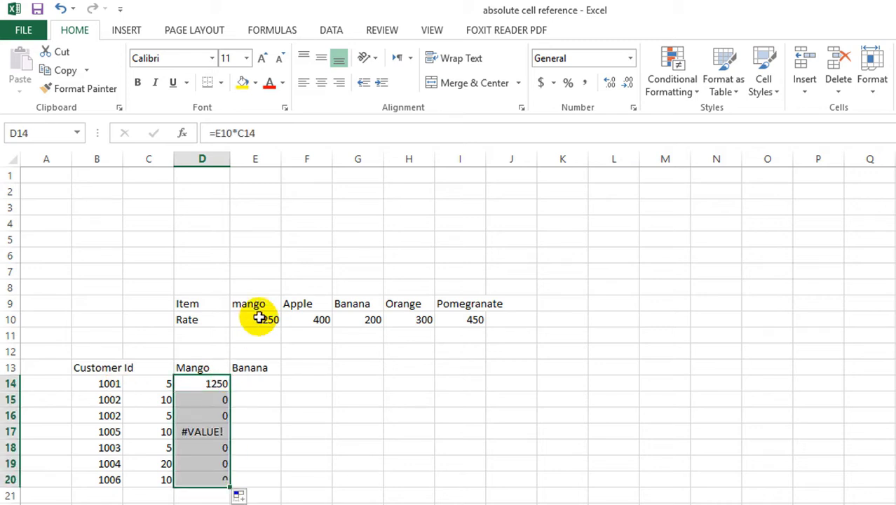
click(209, 384)
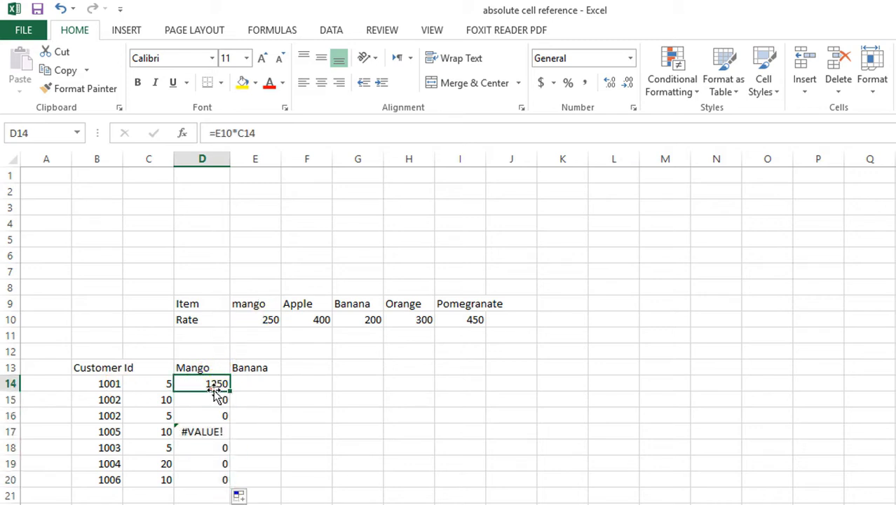
click(270, 133)
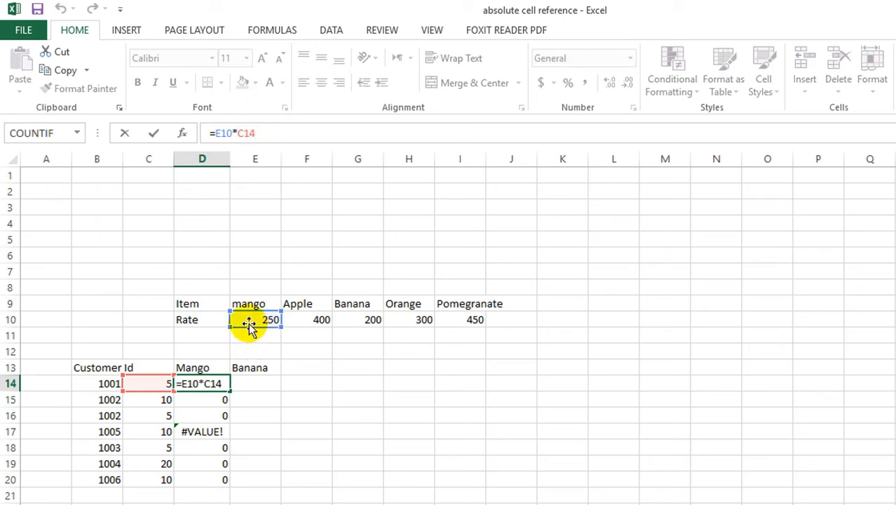
click(226, 133)
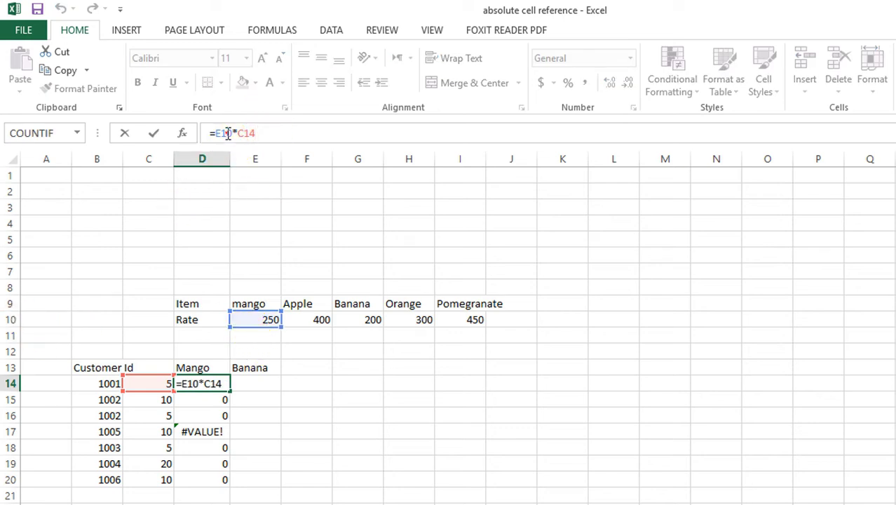
- Check D15's shifted E11 and C15 references, then start fixing D14's rate reference to E$10
click(211, 400)
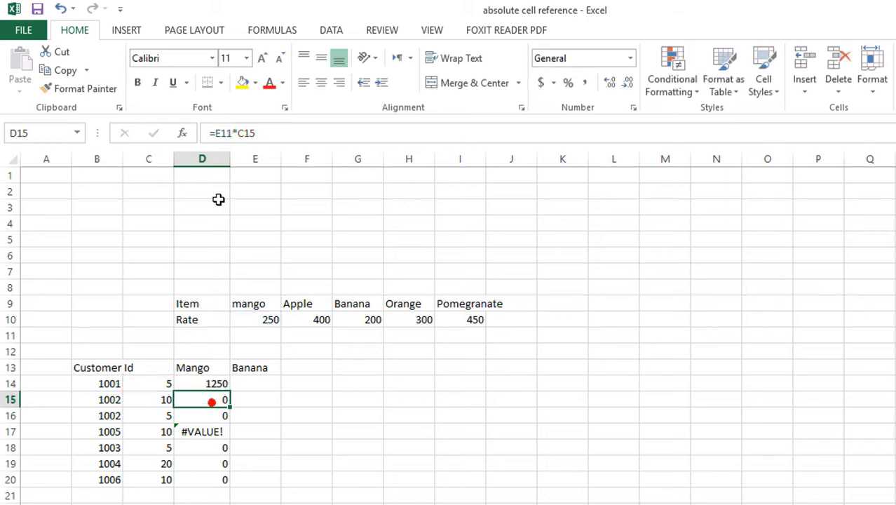
click(279, 133)
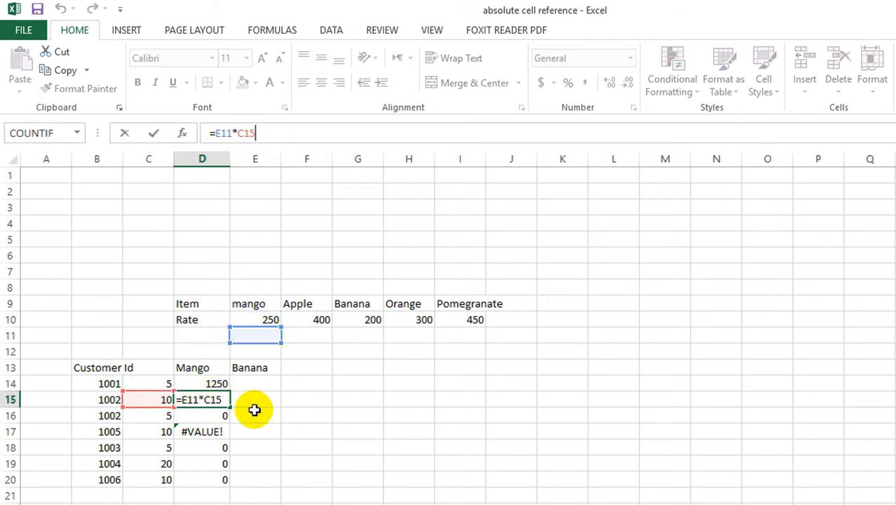
key(Escape)
click(212, 384)
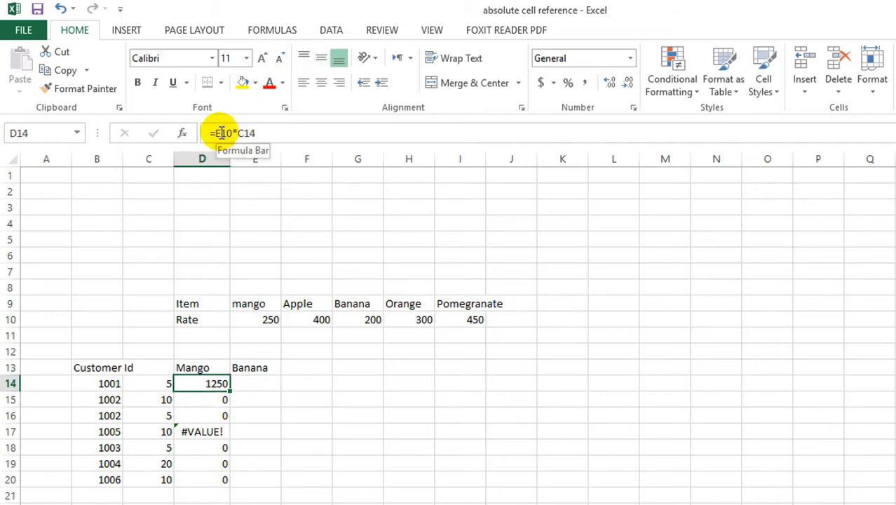
click(217, 133)
text($)
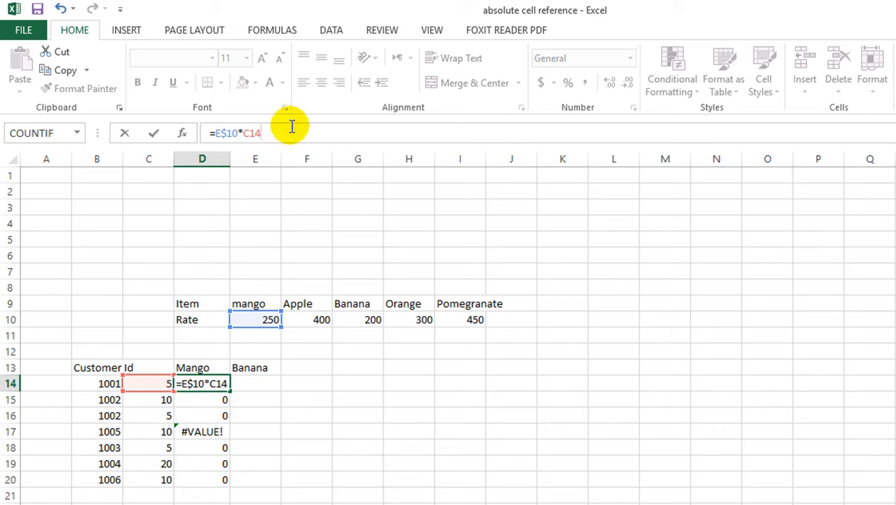
- Reduce D14's formula to =E$10 so it shows the mango rate 250
key(Return)
click(210, 381)
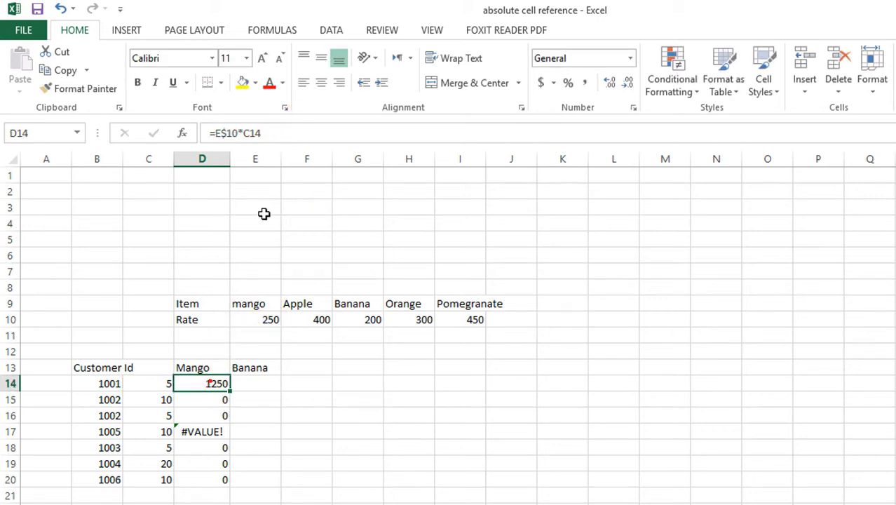
drag(296, 133, 212, 133)
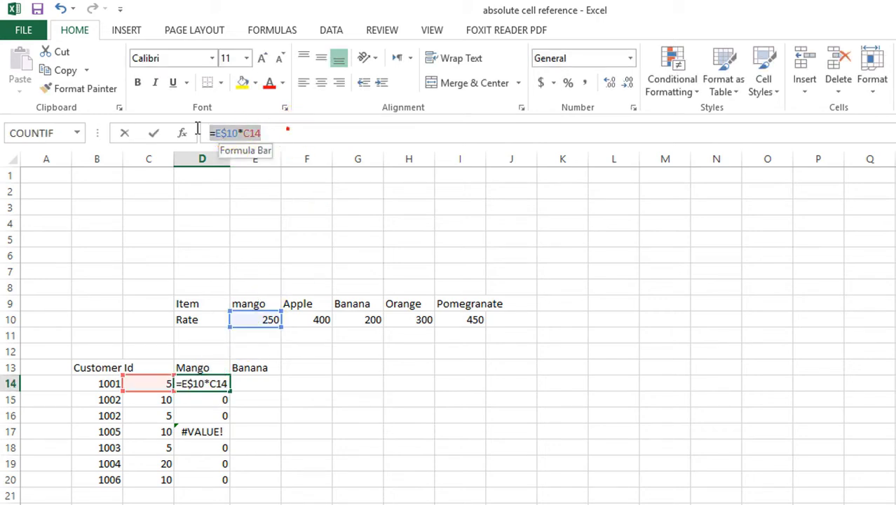
key(BackSpace)
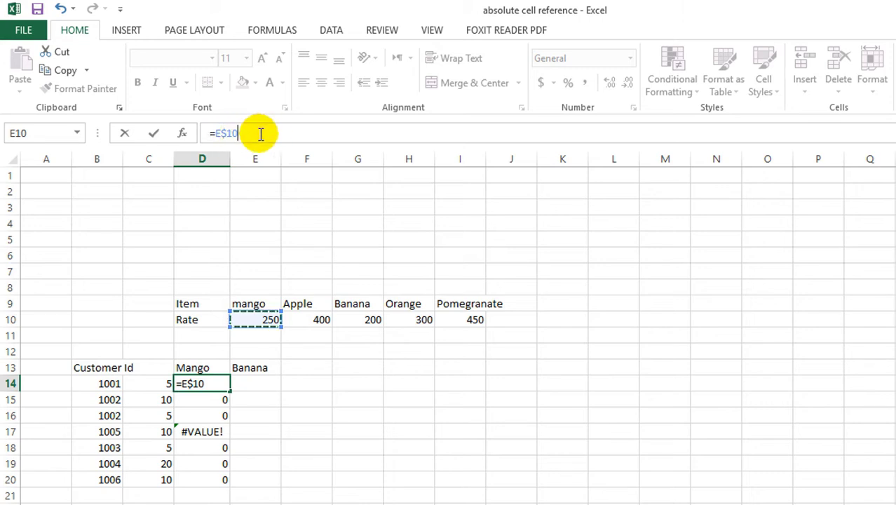
key(Return)
click(215, 384)
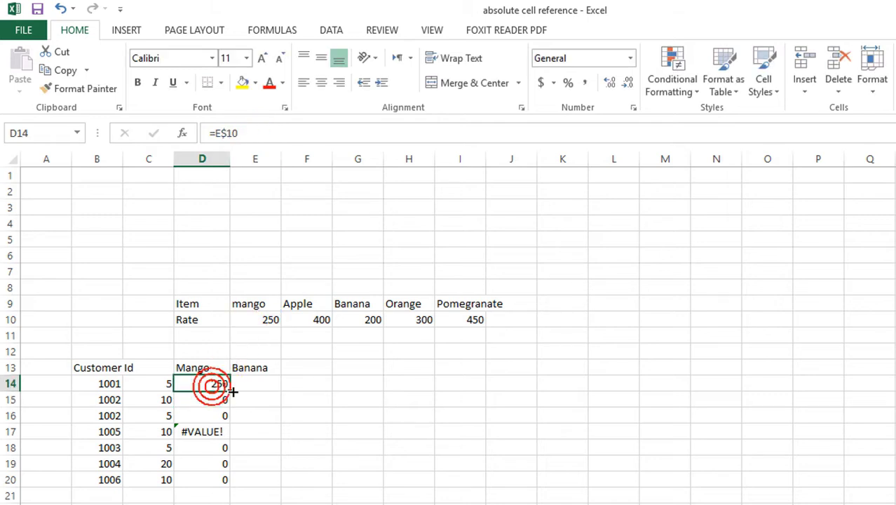
- Fill D14 down to D20, then extend D14's formula to =E$10*C14
drag(232, 392, 225, 481)
click(288, 425)
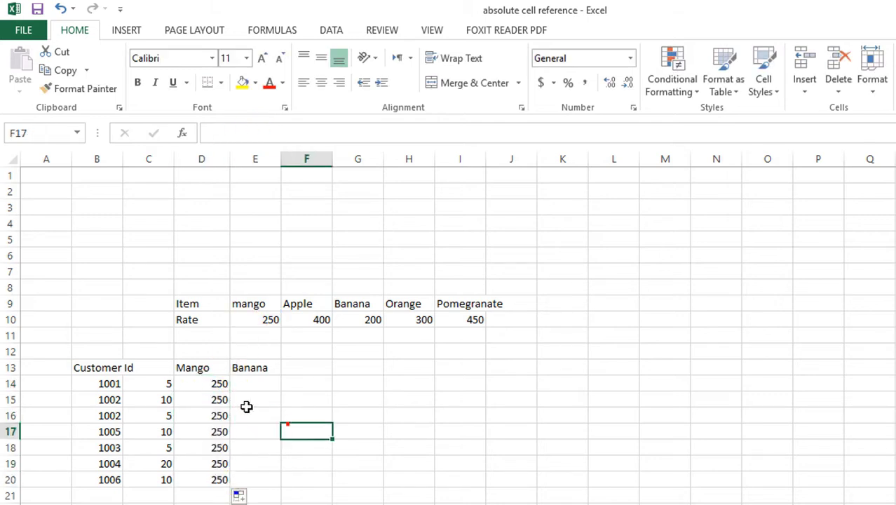
click(216, 383)
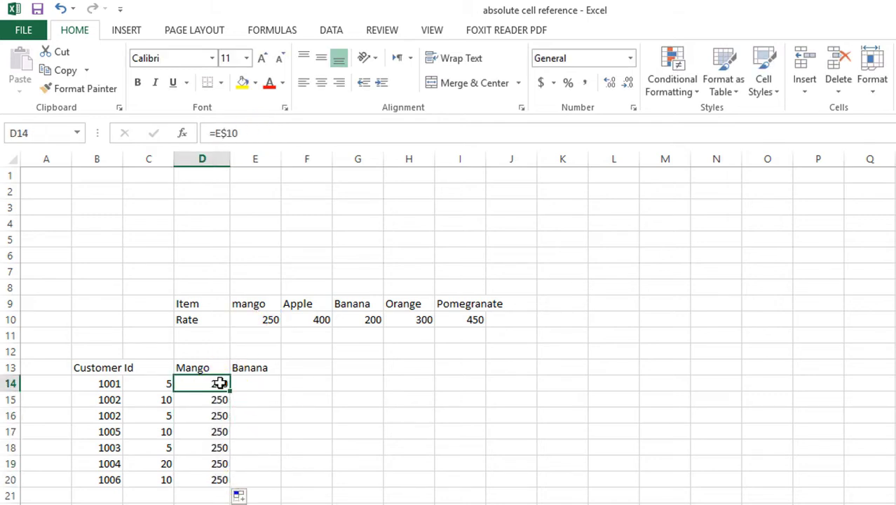
click(269, 134)
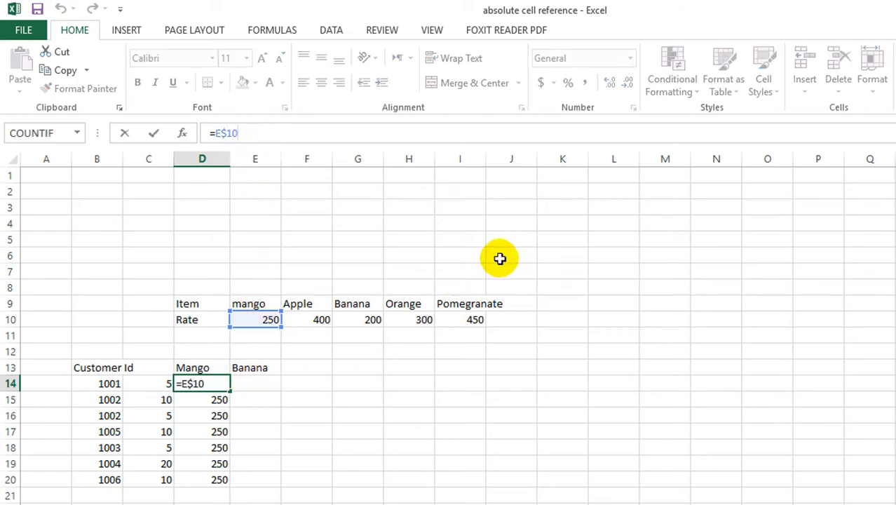
text(*)
click(155, 383)
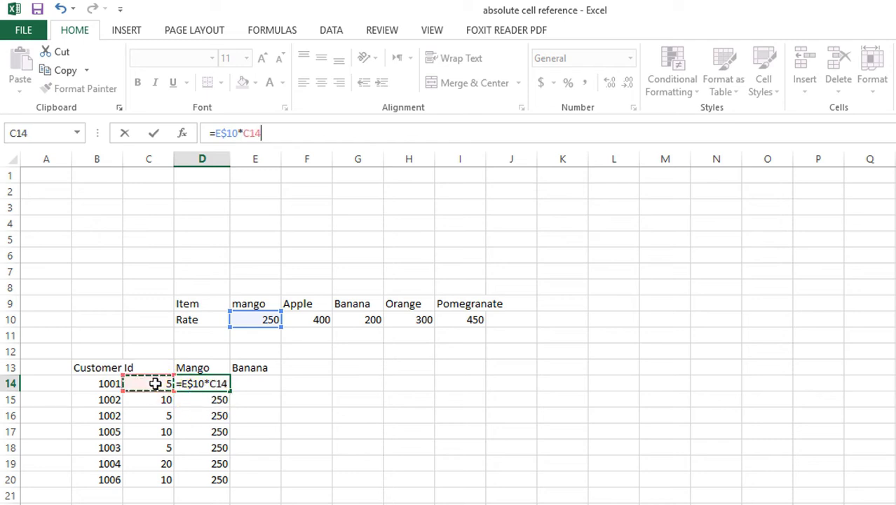
key(Return)
- Fill =E$10*C14 down to D20, giving Mango totals from 1250 to 5000
click(214, 382)
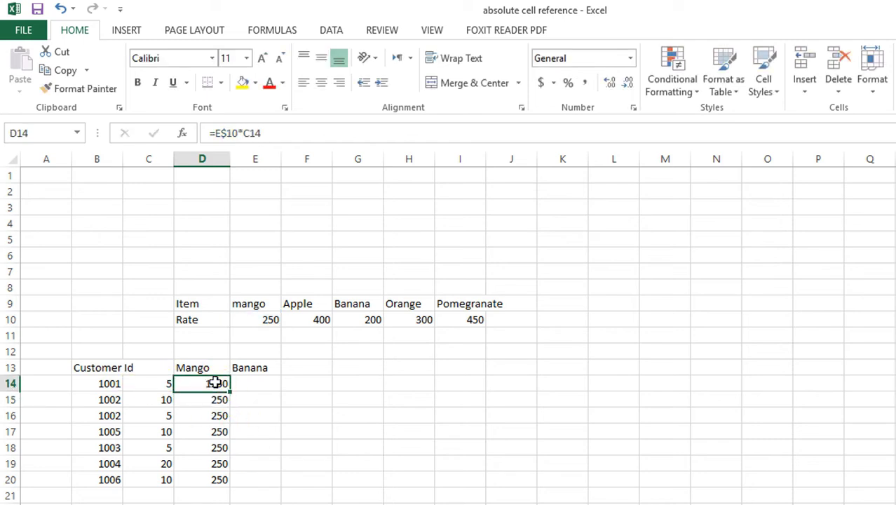
drag(227, 439, 222, 489)
click(356, 446)
click(213, 383)
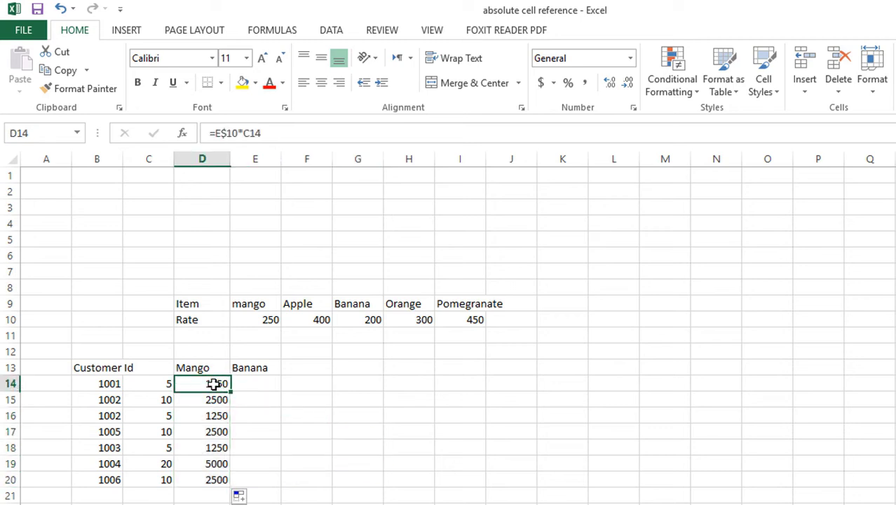
- Inspect the Mango formulas in D14, D15 and D16
click(273, 130)
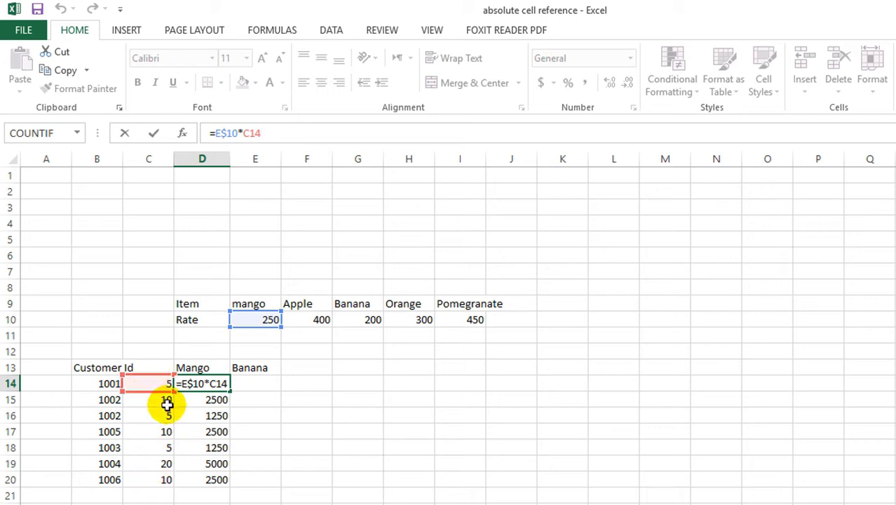
key(Return)
key(F2)
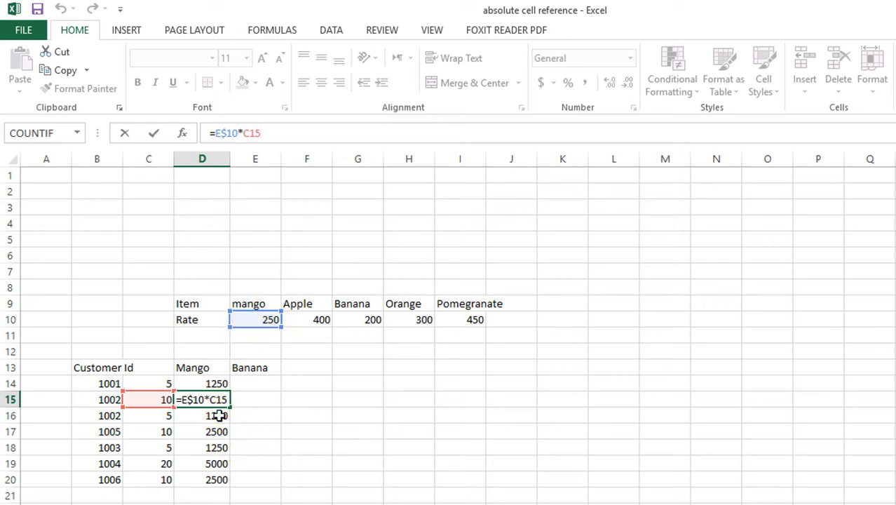
key(Return)
click(295, 133)
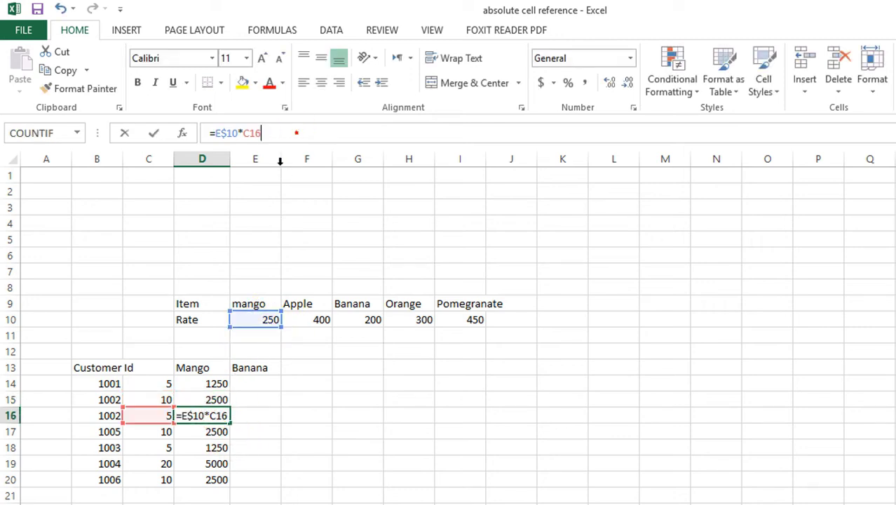
- Change D17's C17 reference to D18, making it show 312500
click(211, 433)
double_click(276, 130)
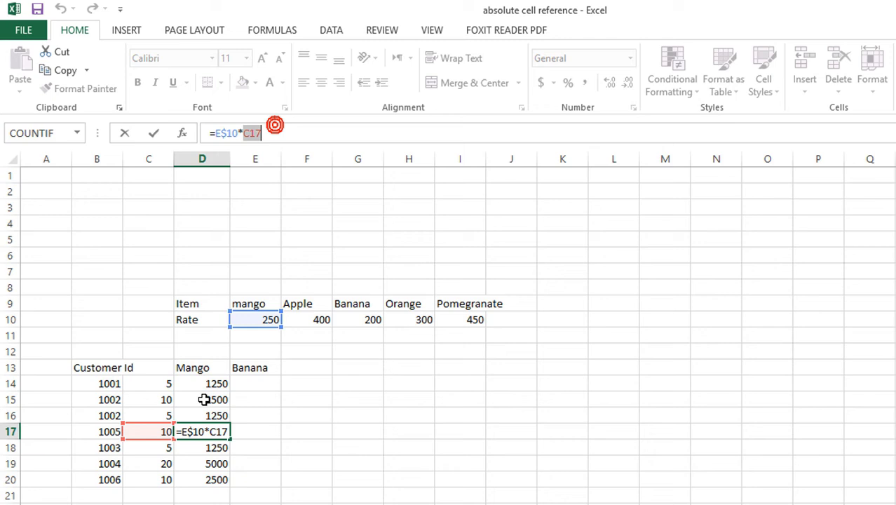
click(206, 451)
key(Return)
click(252, 383)
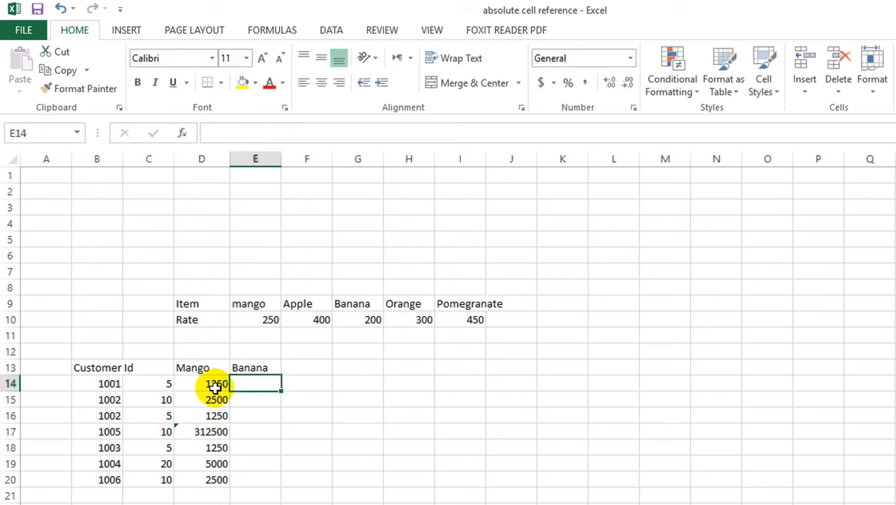
- Enter =G$10*C14 in E14 and fill it to E20, giving Banana totals 1000 to 4000
text(=)
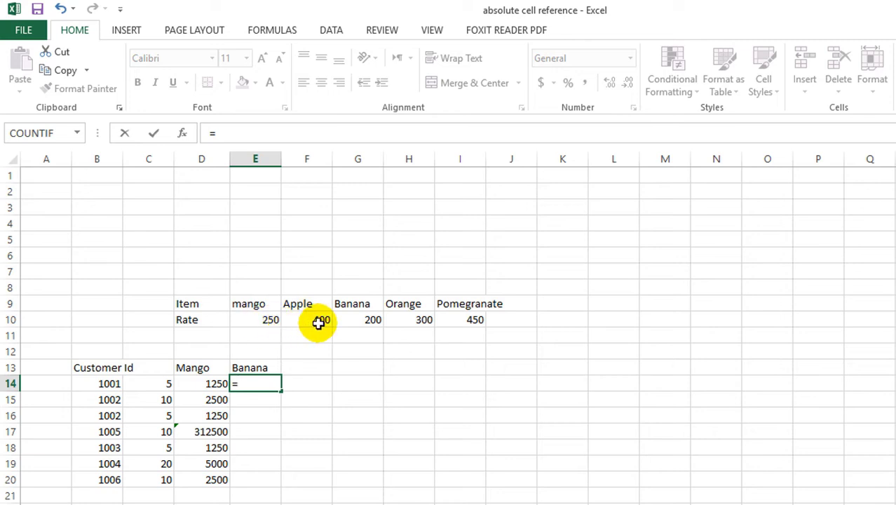
click(371, 320)
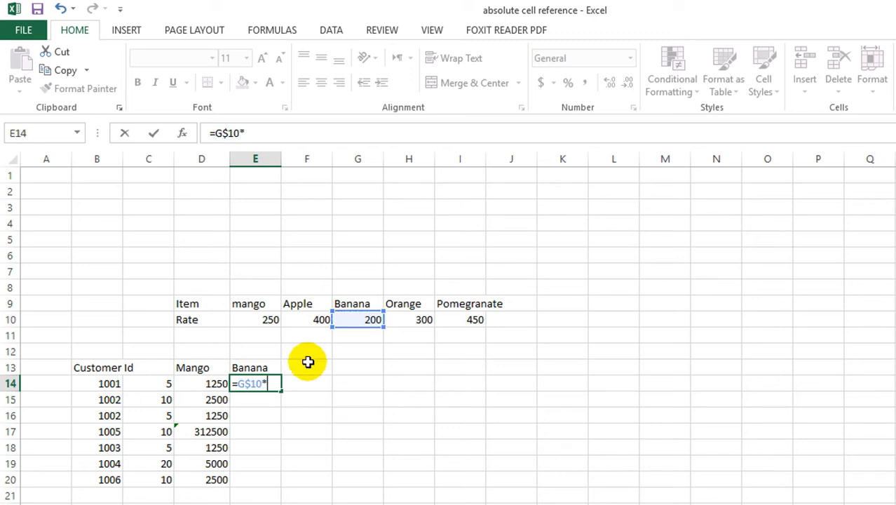
click(150, 385)
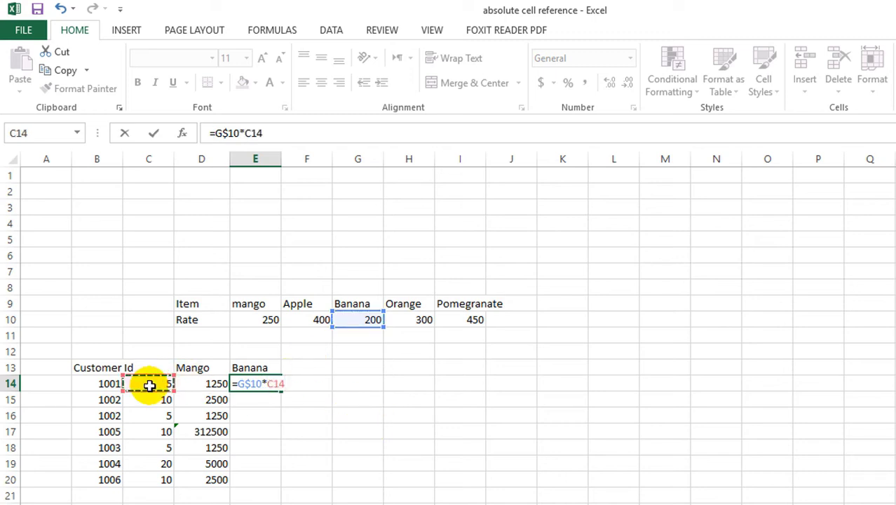
key(Return)
click(258, 385)
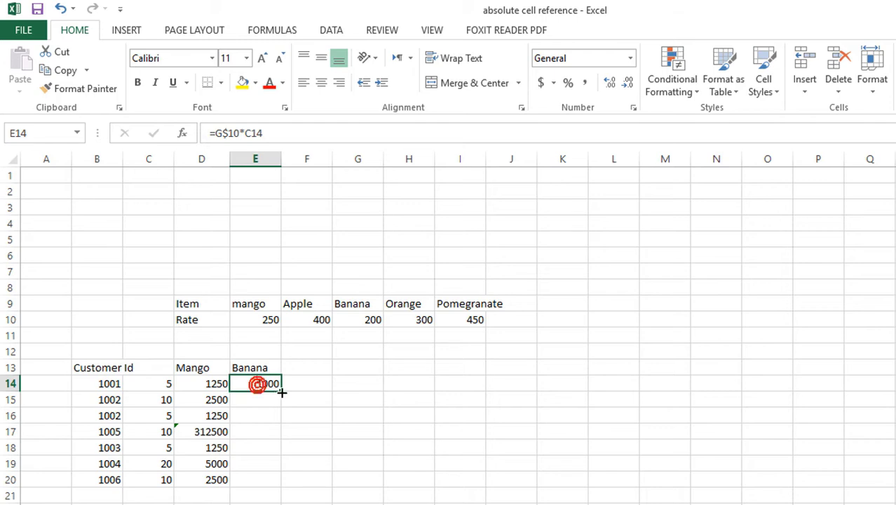
drag(272, 458, 270, 485)
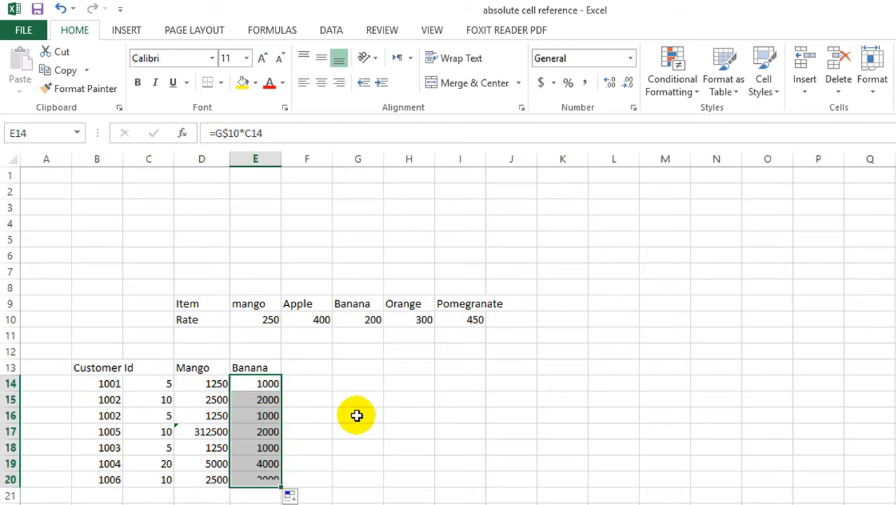
click(356, 415)
click(263, 400)
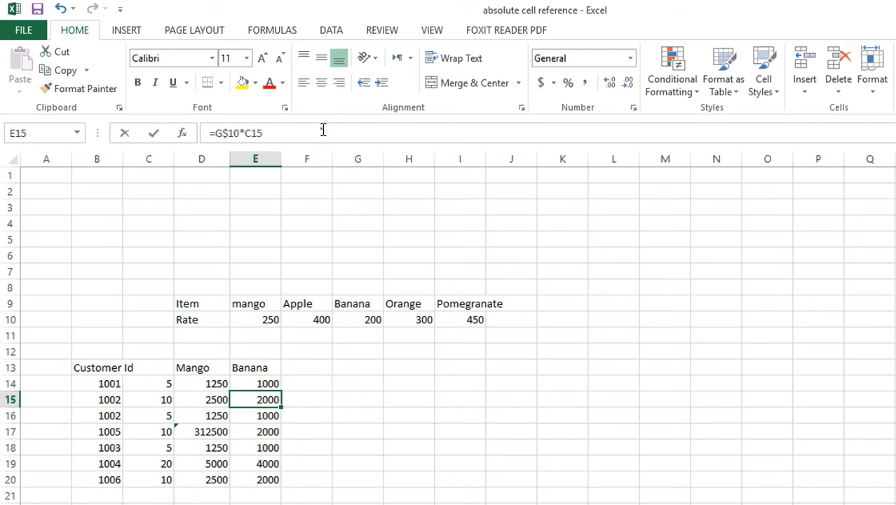
click(322, 133)
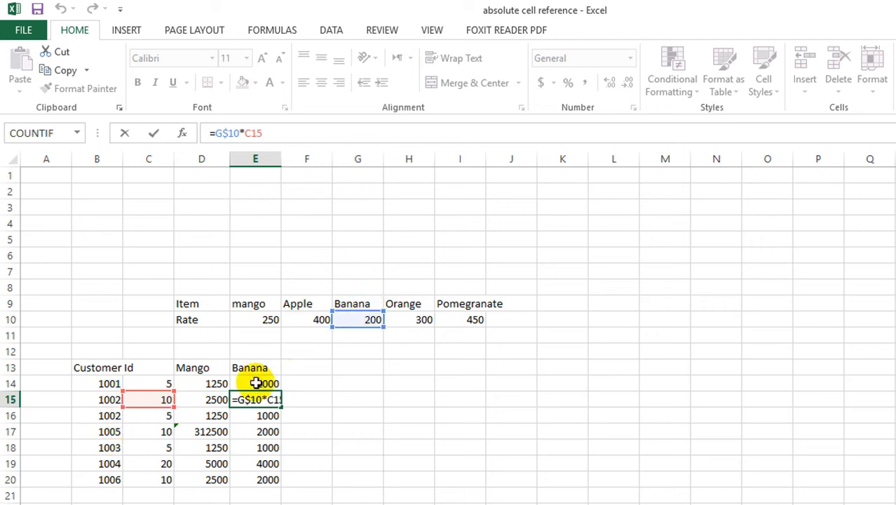
click(262, 475)
click(274, 132)
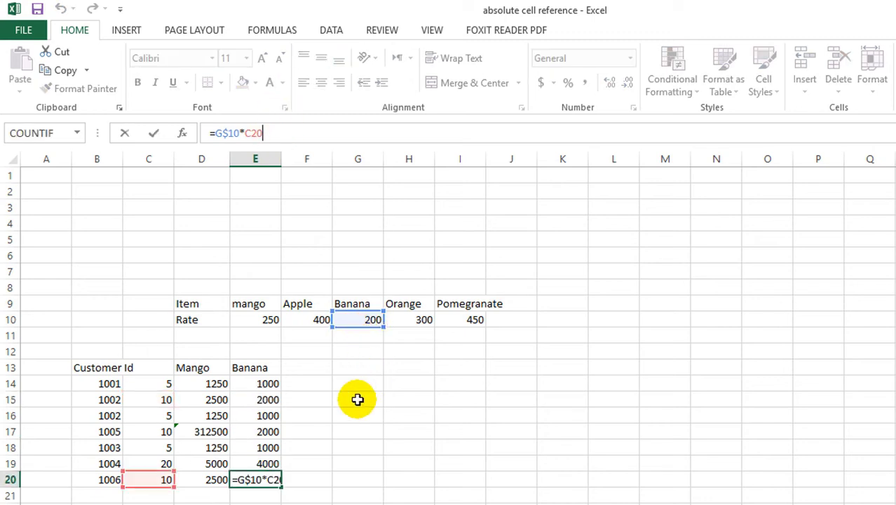
key(Escape)
click(407, 413)
click(264, 383)
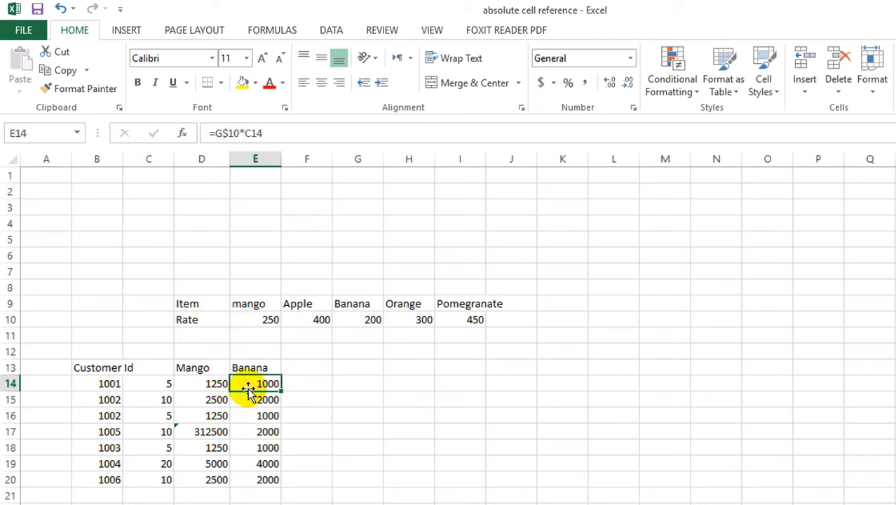
- Lock the mango rate as $E$10 in D14's formula and fill it down to D20
click(201, 382)
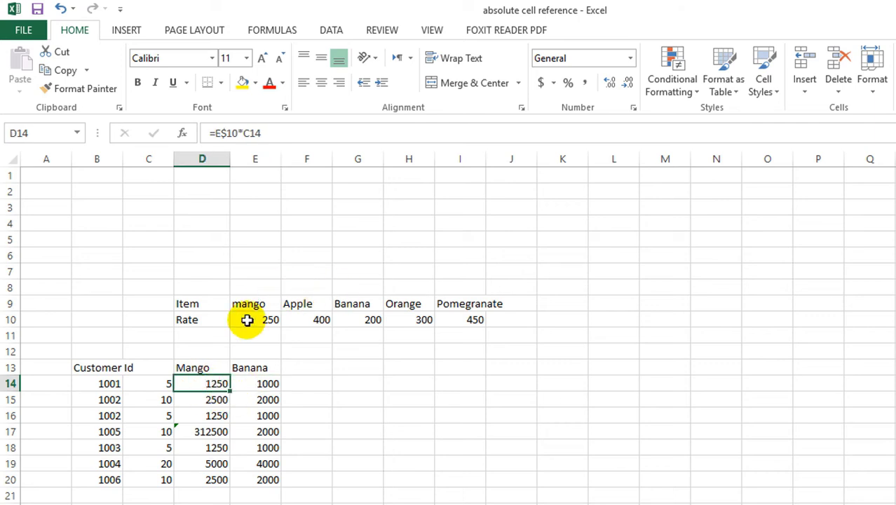
click(226, 132)
text($)
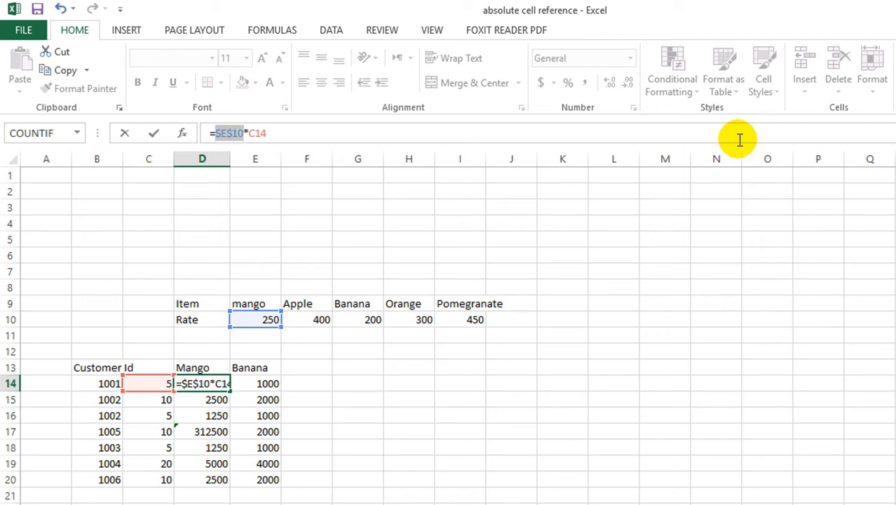
key(Return)
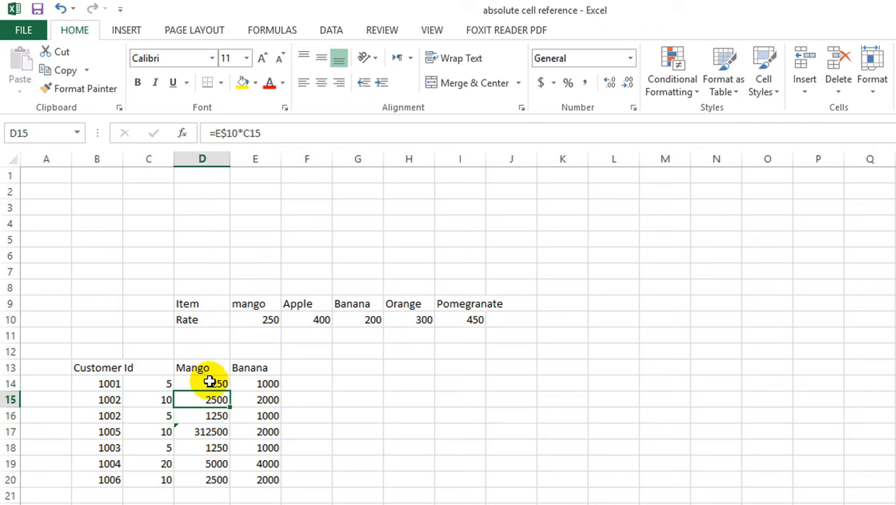
click(209, 384)
drag(228, 392, 228, 487)
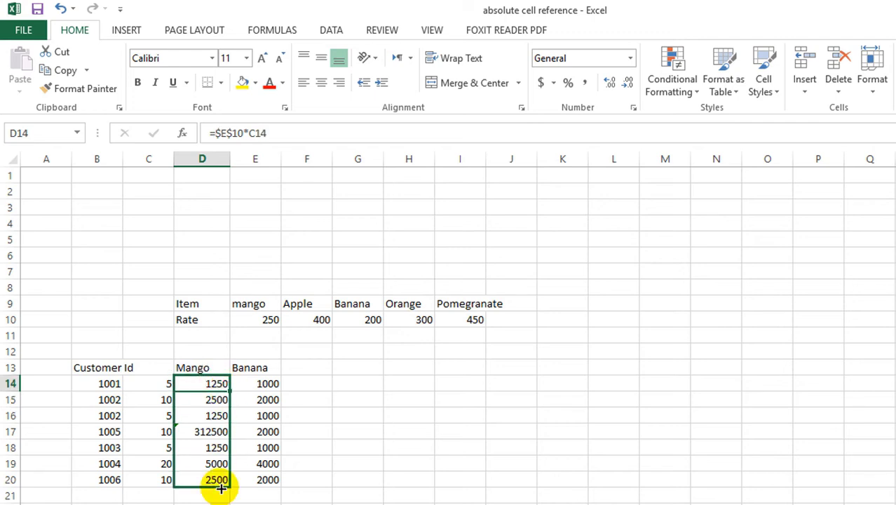
- Check the D and E column formulas (D20 =$E$10*C20 gives 2500), then select D14's old formula
click(212, 448)
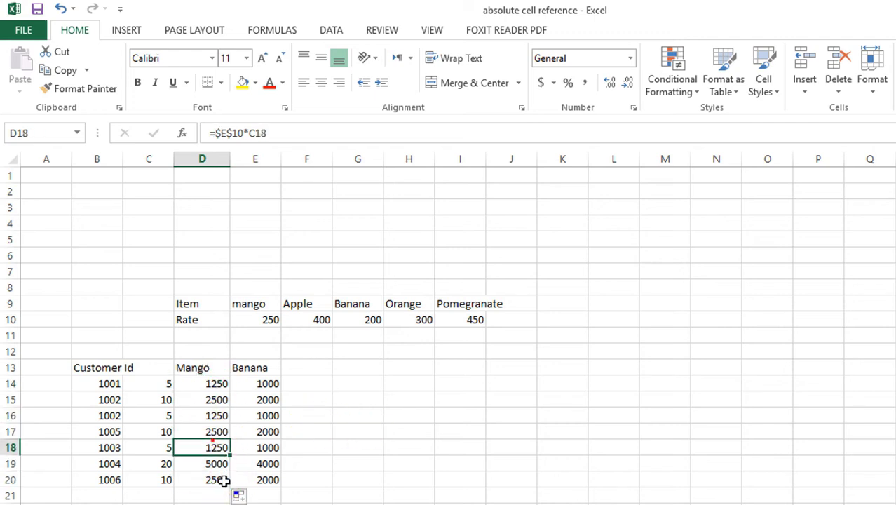
click(208, 415)
click(203, 387)
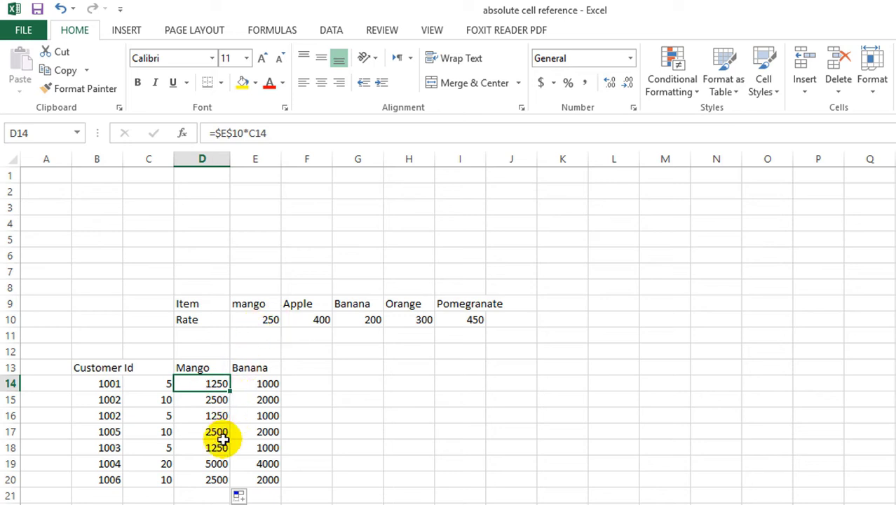
click(213, 478)
click(305, 132)
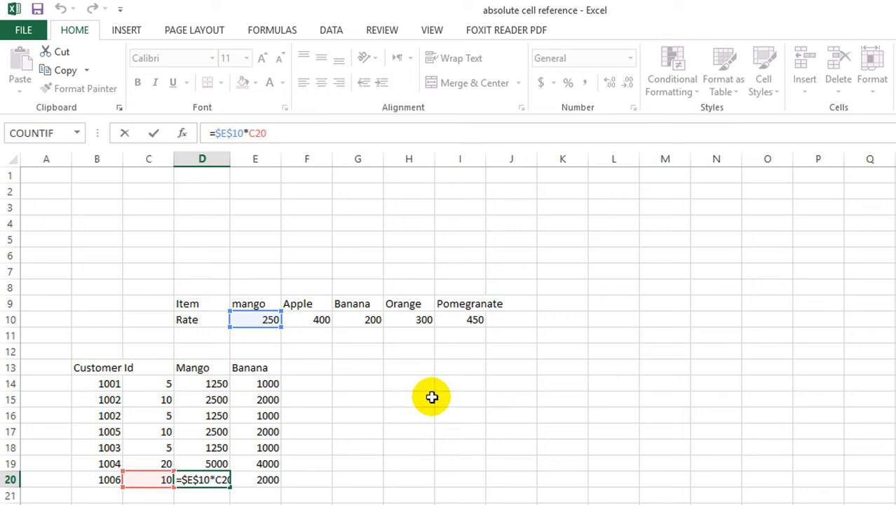
click(213, 383)
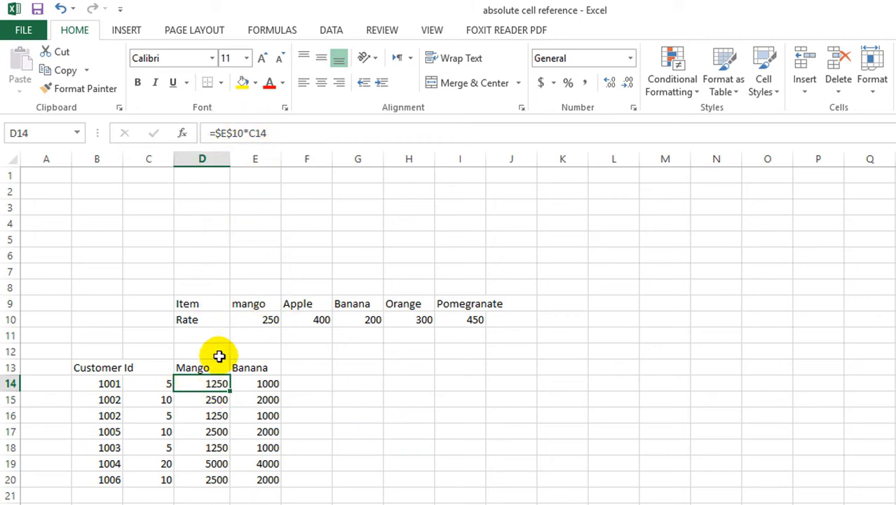
click(251, 384)
click(250, 415)
click(242, 462)
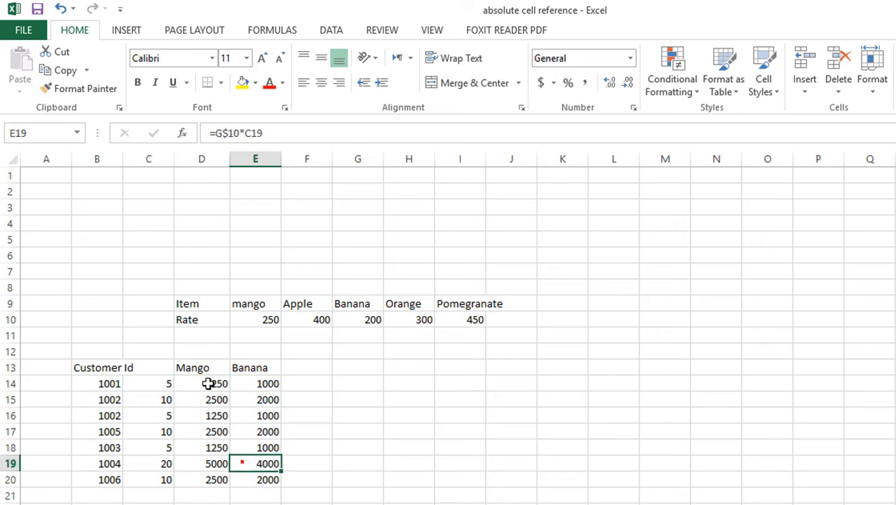
click(208, 383)
drag(291, 132, 201, 127)
- Enter the mixed-reference formula =$C$14*E$10 in D14
text(=)
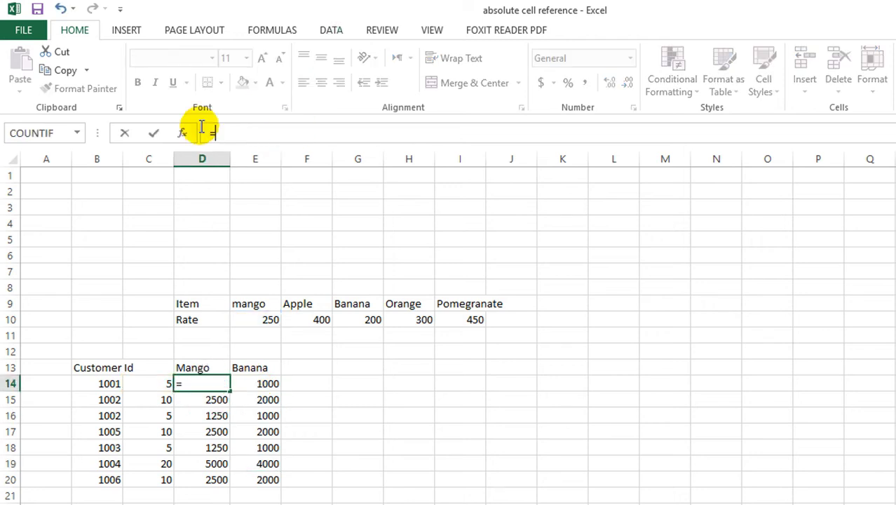
click(256, 320)
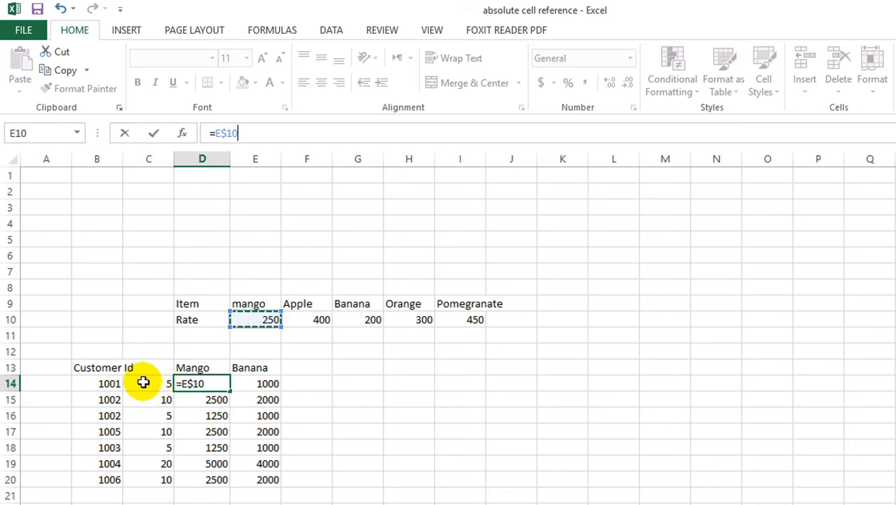
click(145, 381)
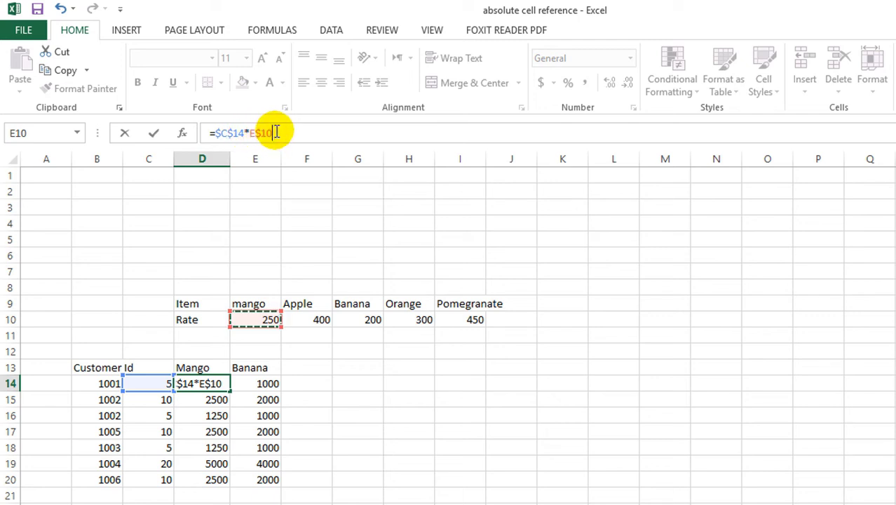
key(Return)
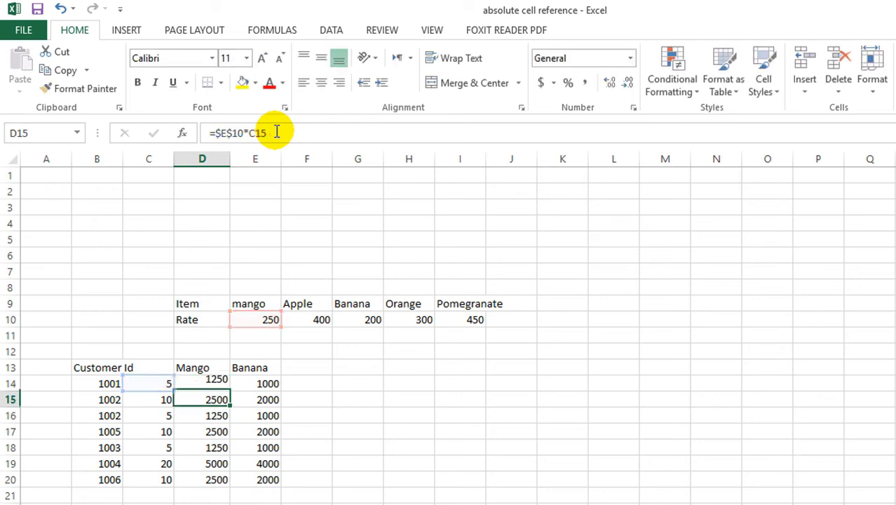
- Fill D14's formula down to D20 so every Mango cell shows 1250
click(201, 384)
drag(229, 391, 229, 485)
click(378, 412)
click(221, 383)
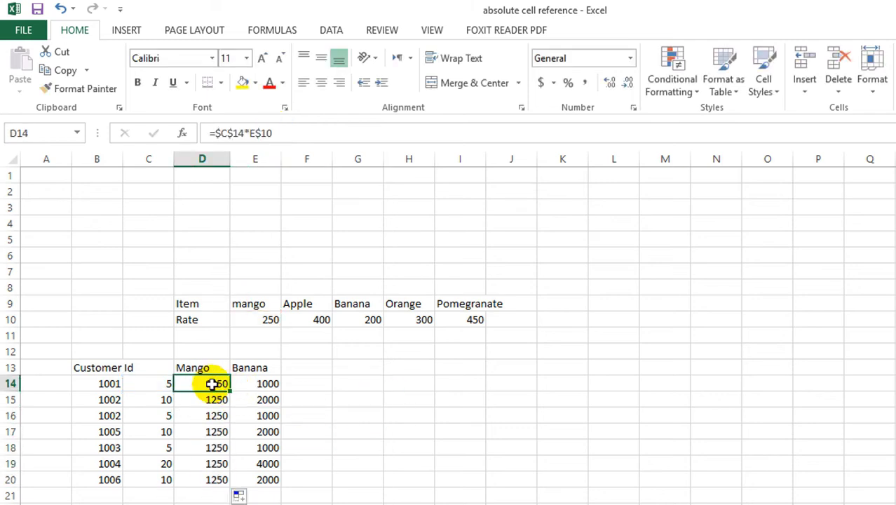
drag(210, 384, 211, 478)
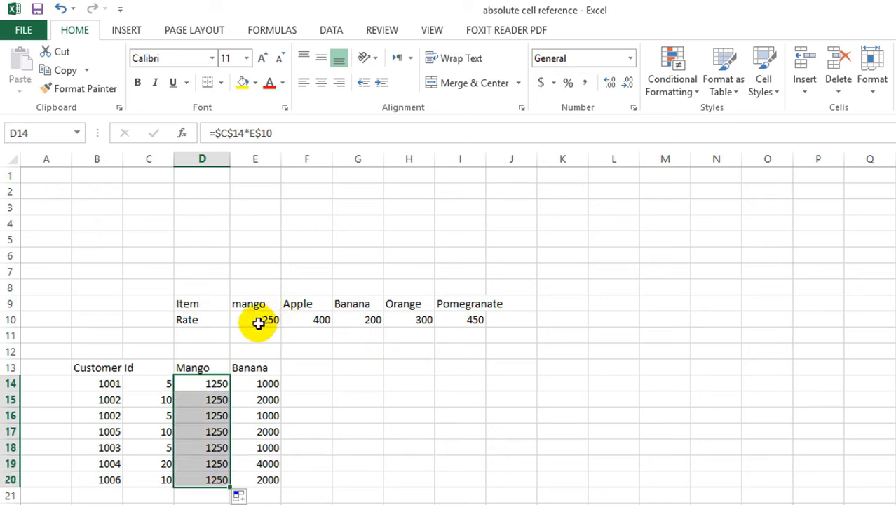
click(256, 368)
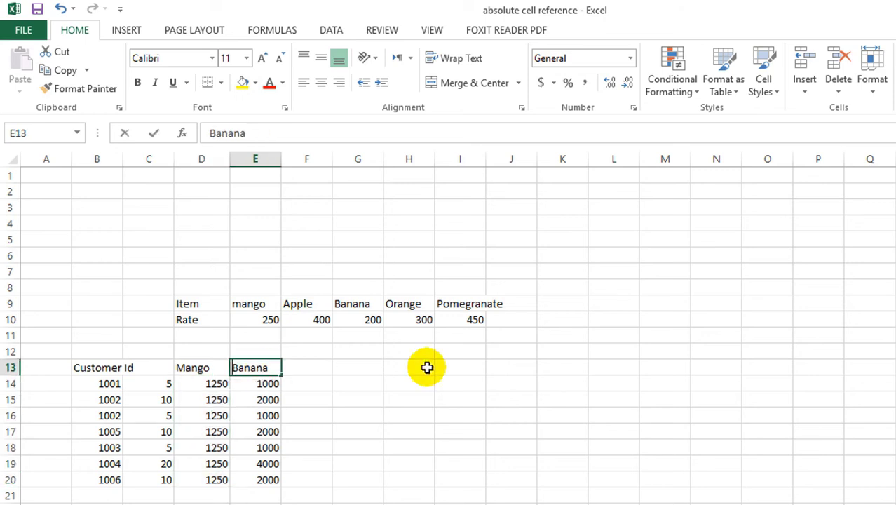
- Enter Apple as the heading in E13
text(Apple)
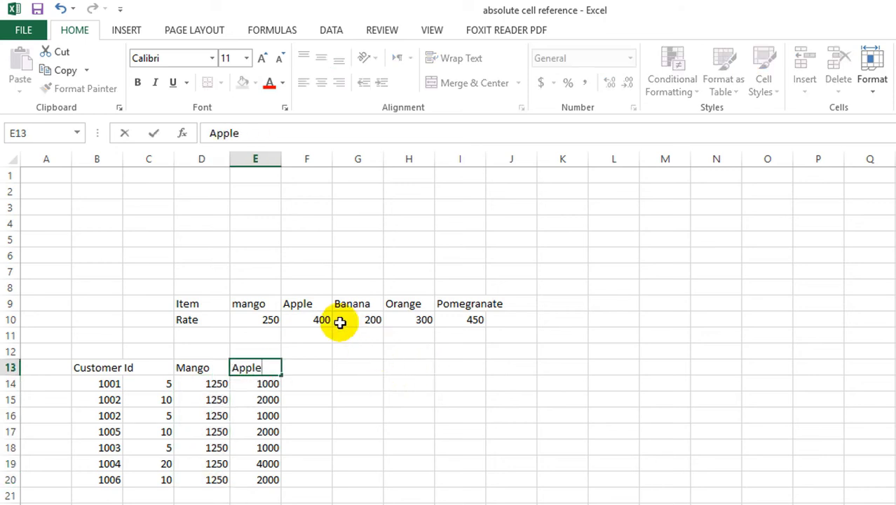
click(308, 303)
click(361, 304)
click(408, 301)
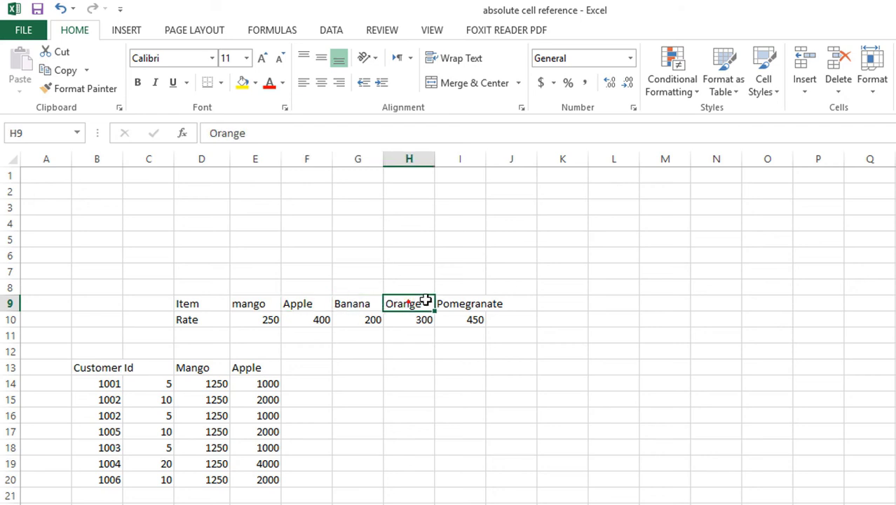
drag(488, 304, 339, 312)
click(306, 337)
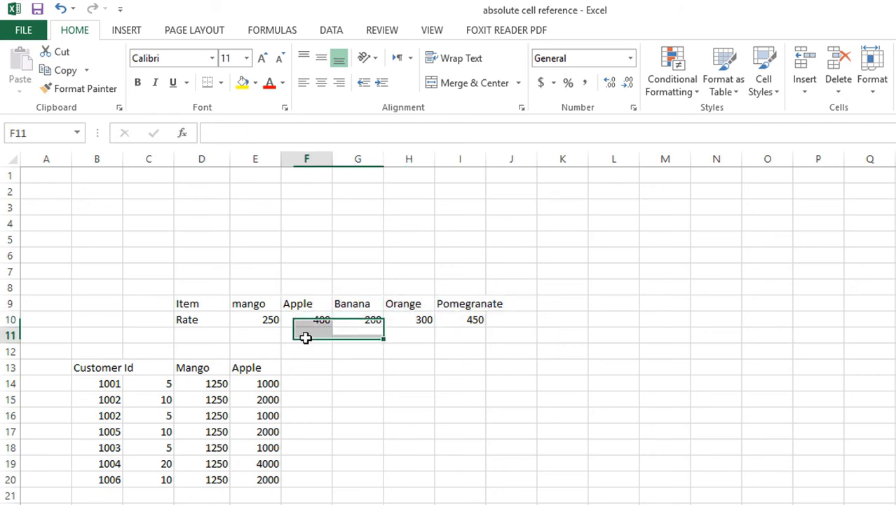
- Copy the fruit names from the rate table's row 9 into D13:H13
drag(256, 305, 461, 303)
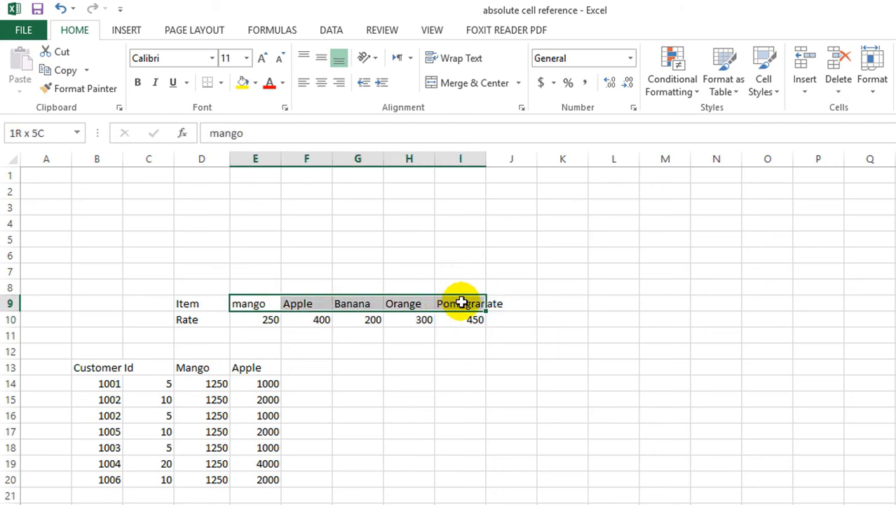
key(ctrl+c)
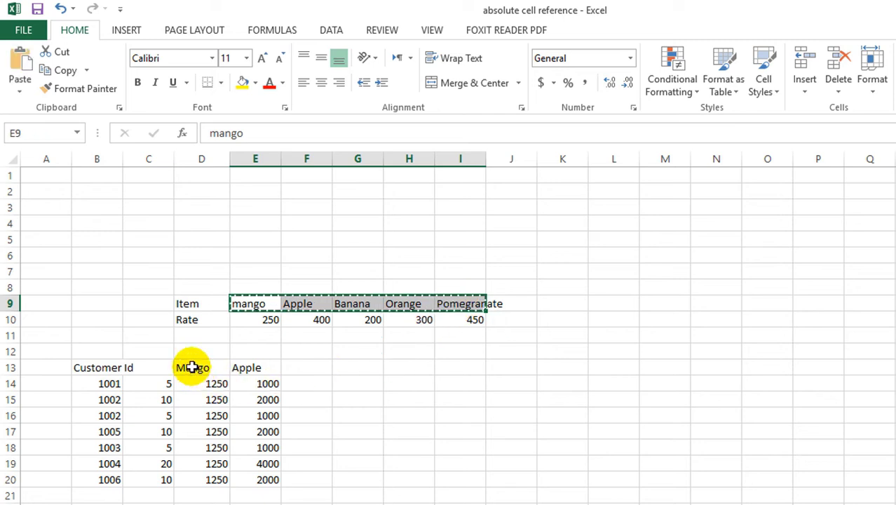
click(192, 368)
key(ctrl+v)
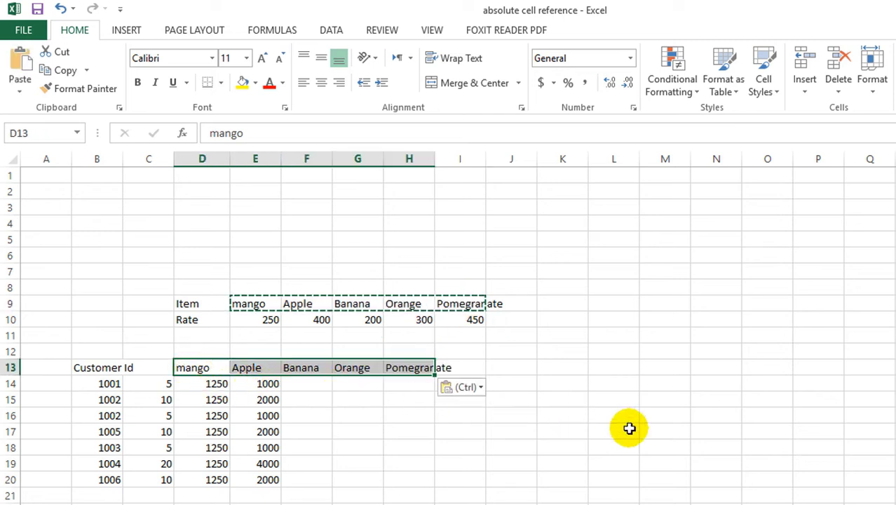
click(680, 429)
drag(214, 383, 218, 482)
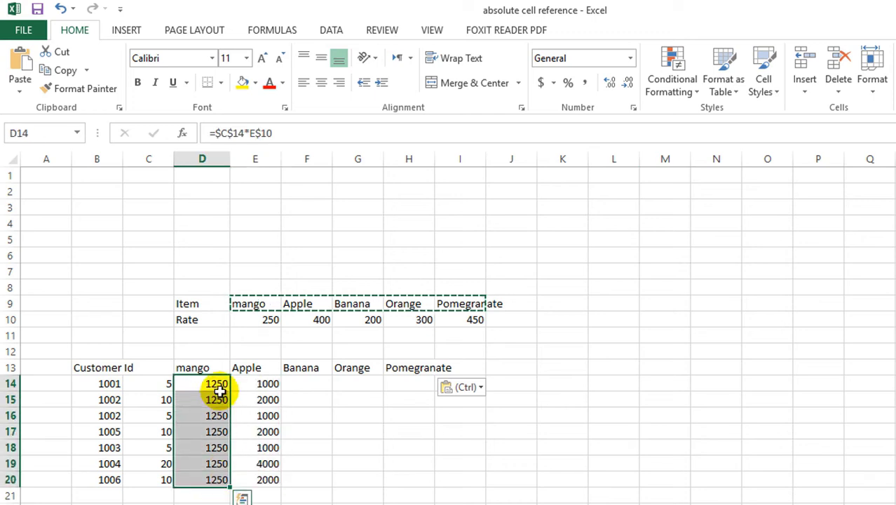
- Fill D14:D20's $C$14*E$10 formula across to column H, giving 1250, 2000, 1000, 1500, 2250
click(277, 133)
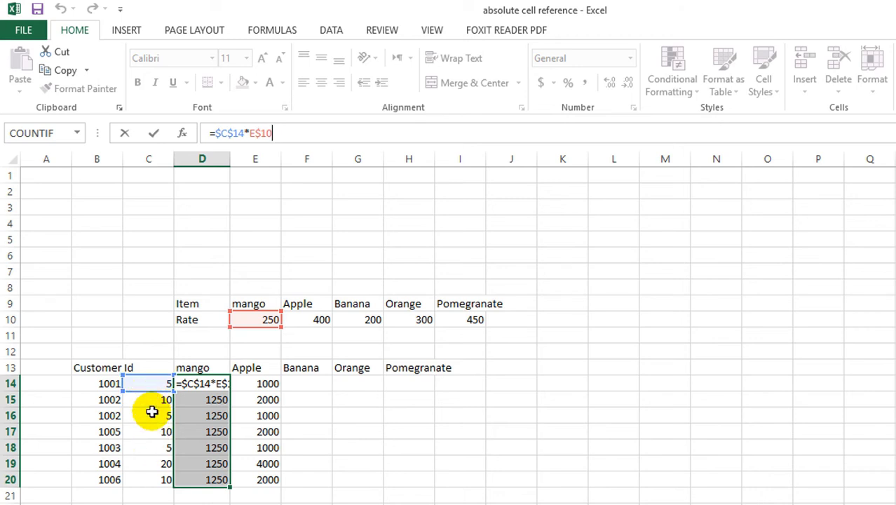
click(203, 384)
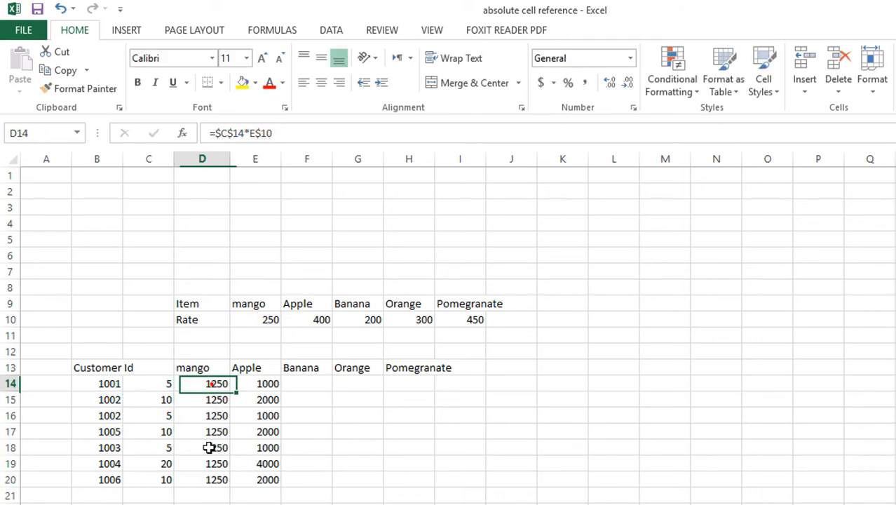
drag(208, 383, 219, 454)
click(391, 428)
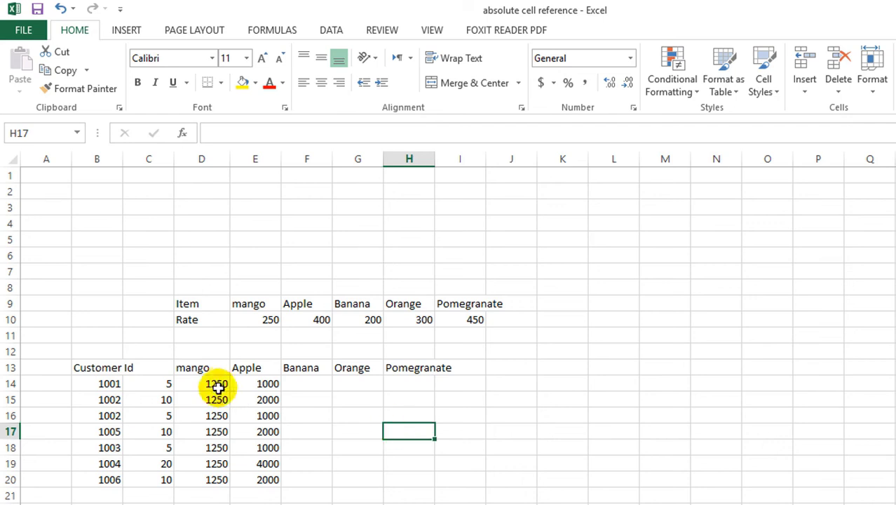
mouse_move(218, 385)
mouse_down()
mouse_move(211, 479)
mouse_move(465, 457)
mouse_move(452, 460)
mouse_up()
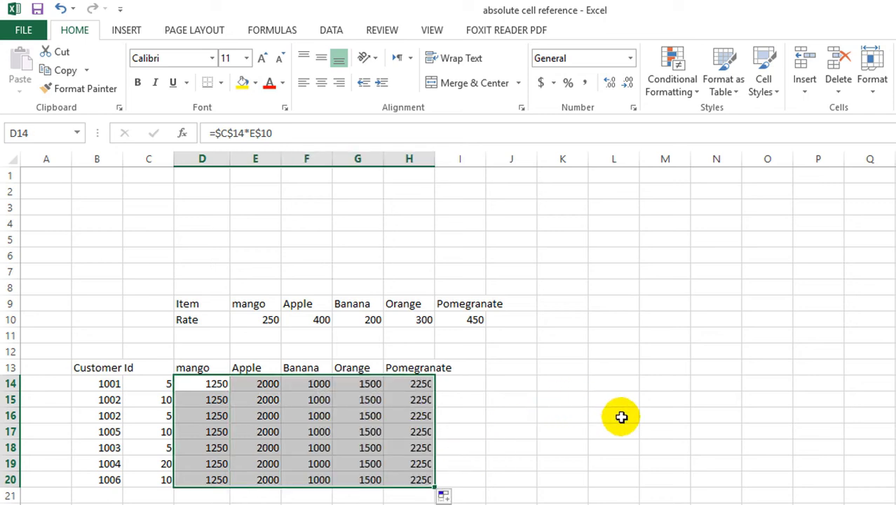
click(613, 415)
drag(439, 155, 455, 155)
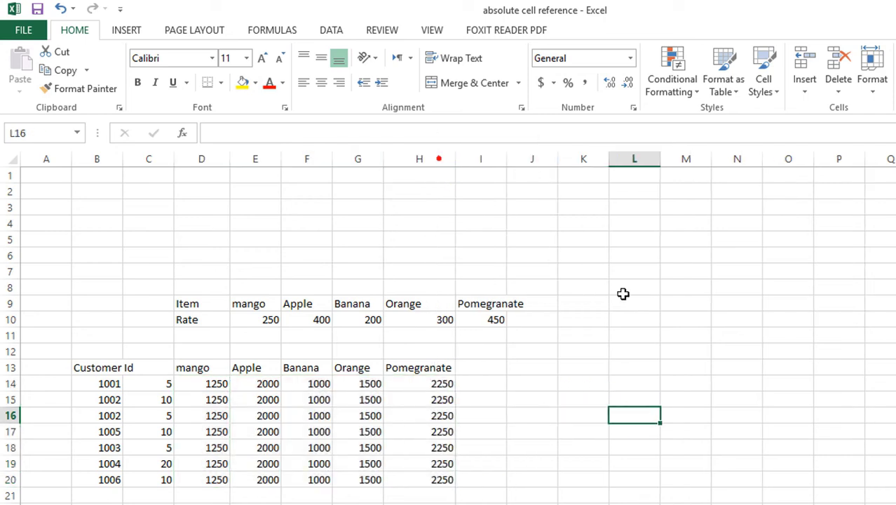
click(624, 294)
click(206, 383)
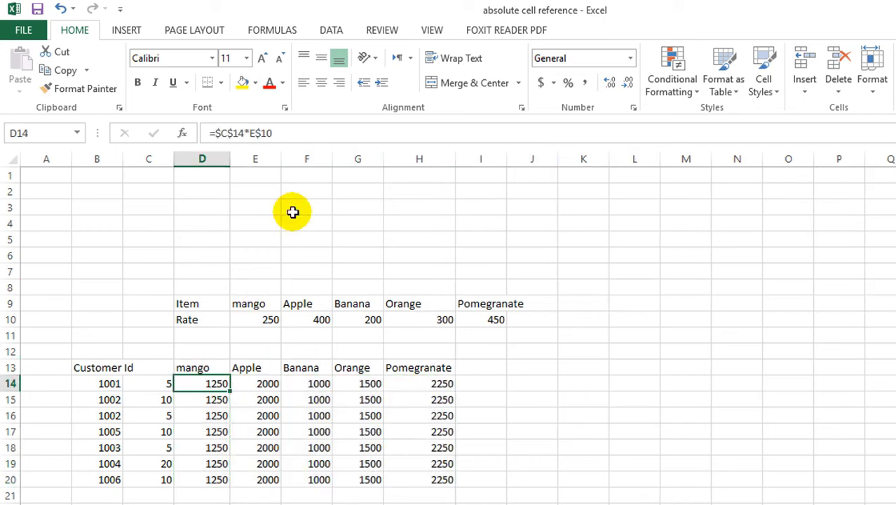
click(288, 132)
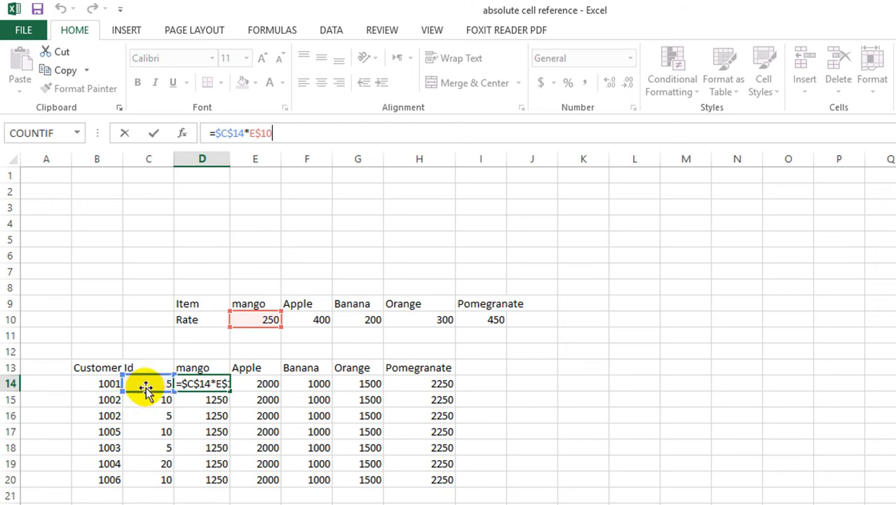
click(249, 385)
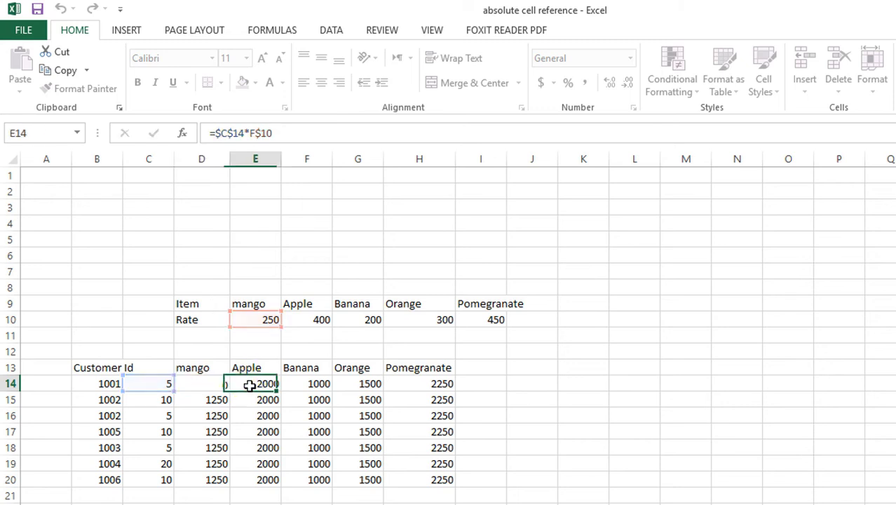
click(299, 133)
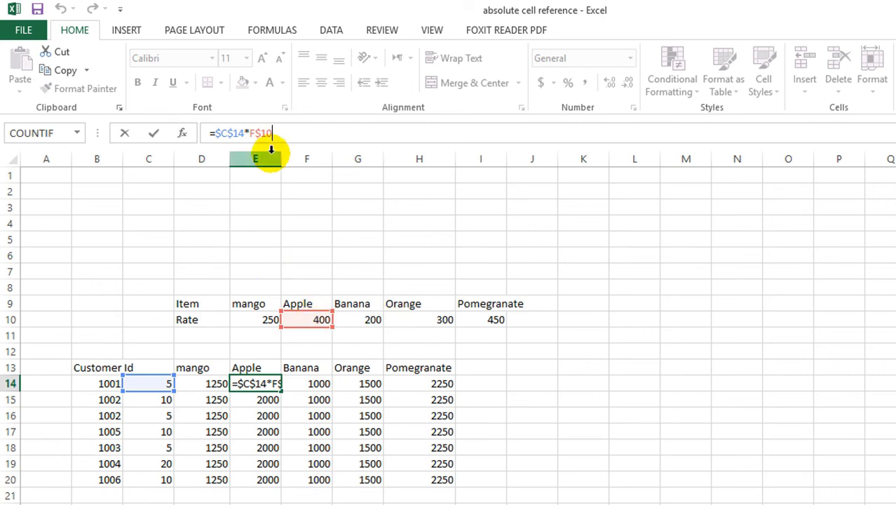
click(251, 132)
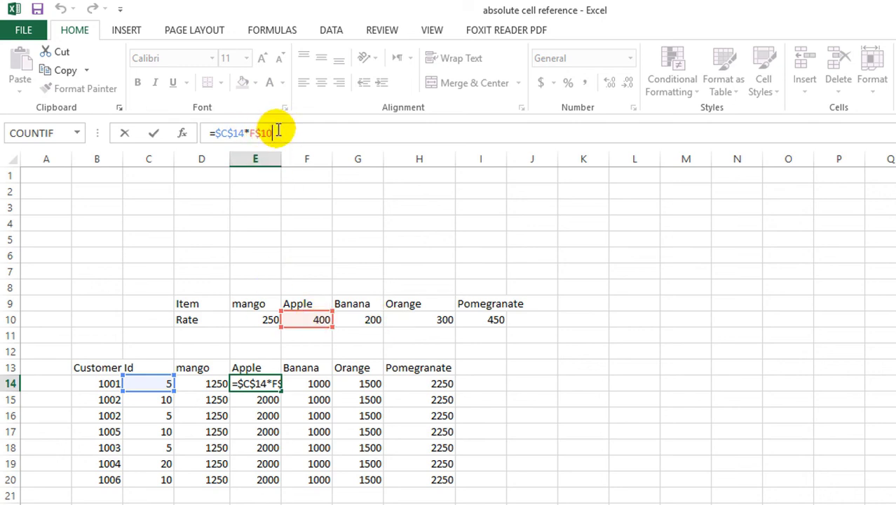
click(305, 380)
click(305, 132)
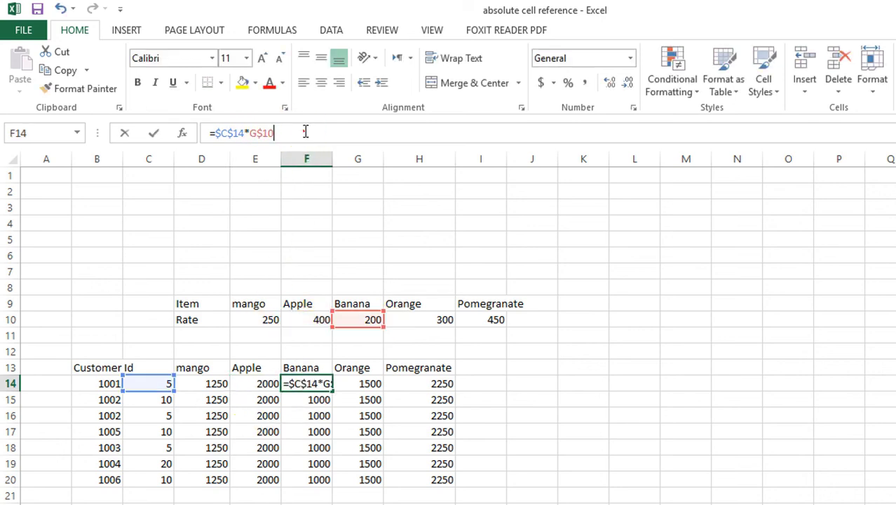
click(370, 386)
click(313, 133)
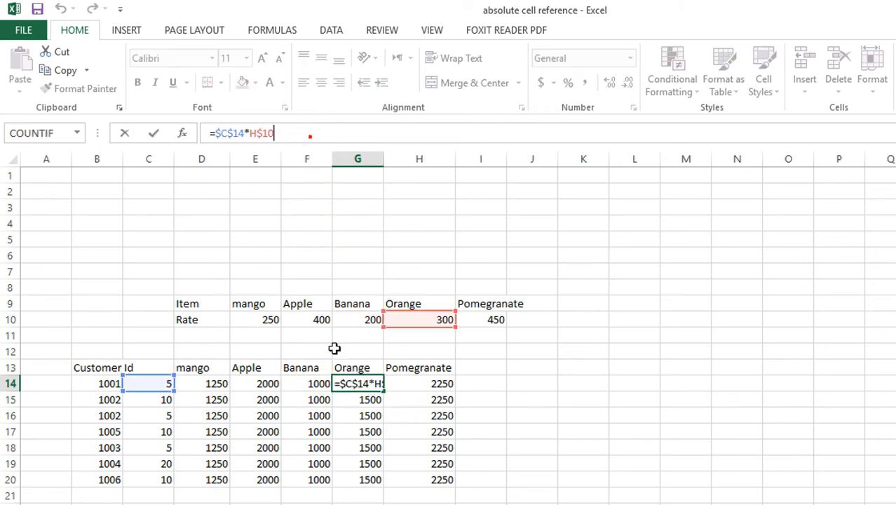
click(437, 383)
click(301, 133)
click(634, 415)
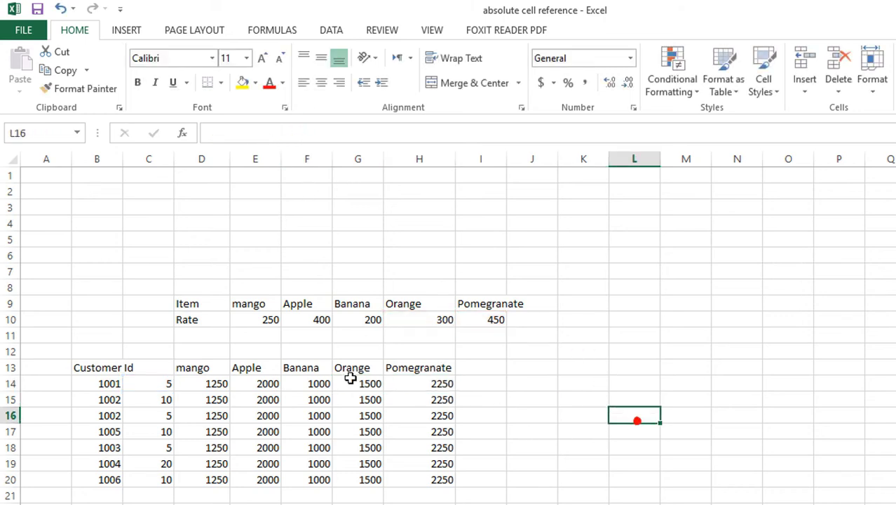
click(237, 384)
click(203, 384)
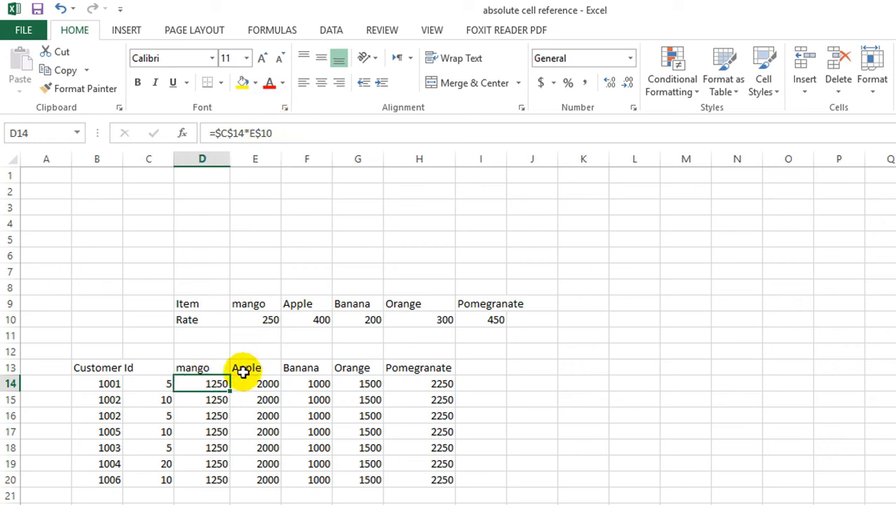
click(226, 134)
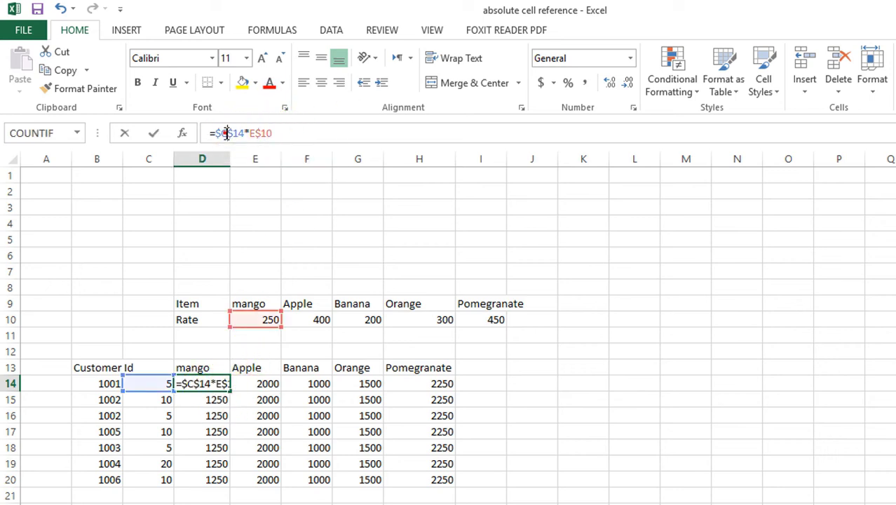
click(143, 402)
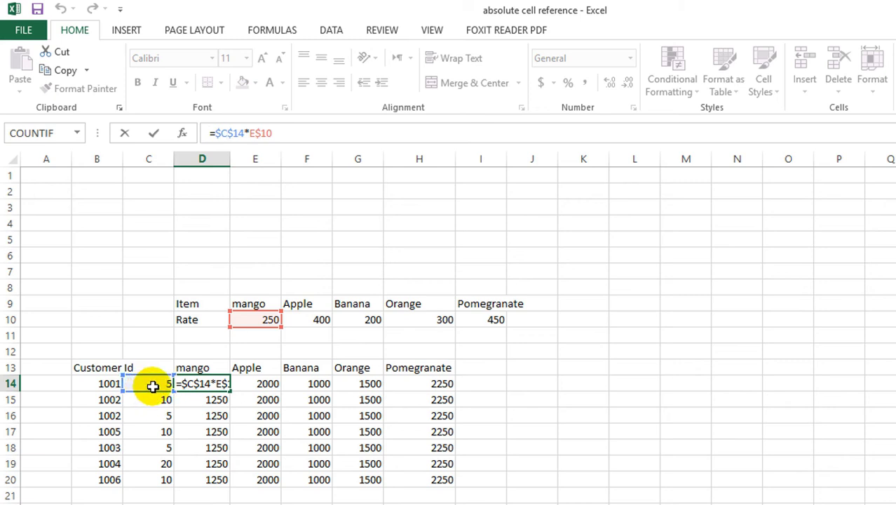
click(219, 480)
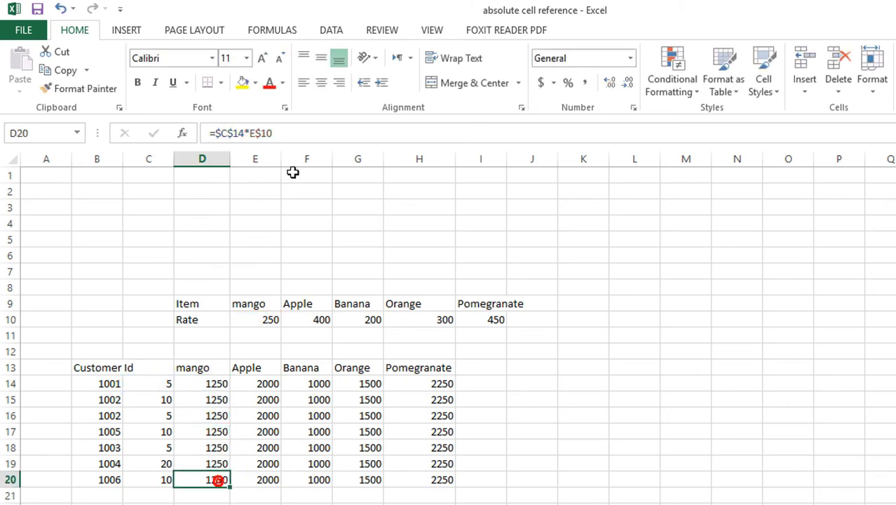
click(304, 134)
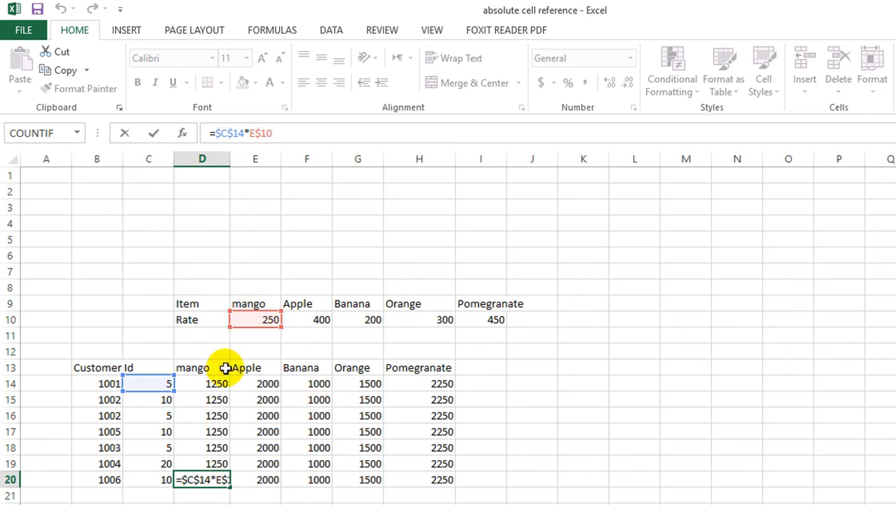
drag(197, 371, 200, 475)
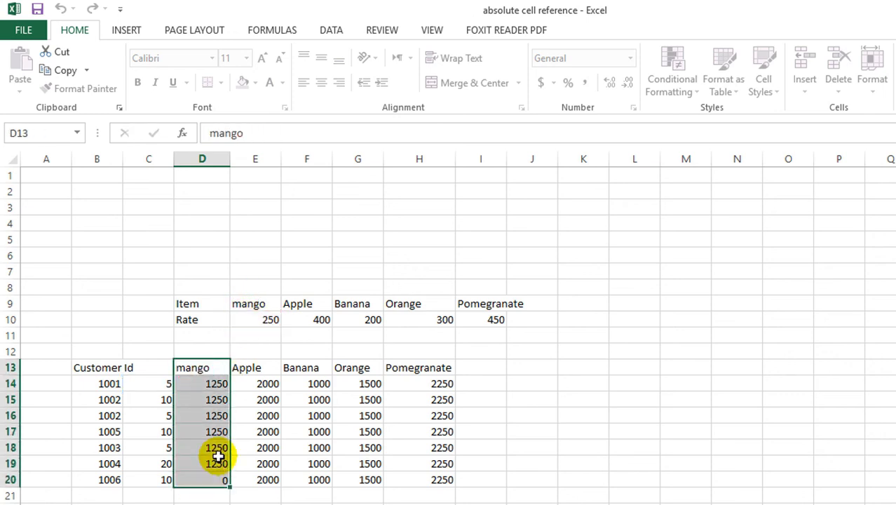
click(258, 365)
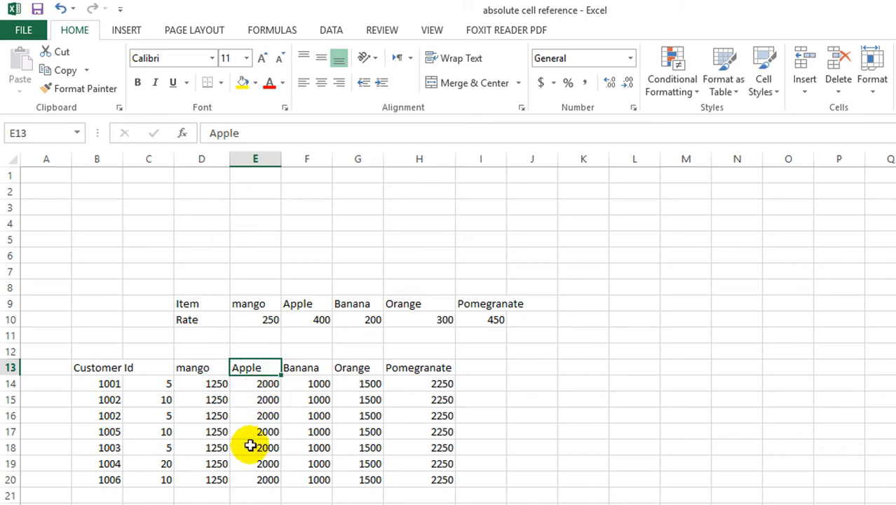
click(267, 386)
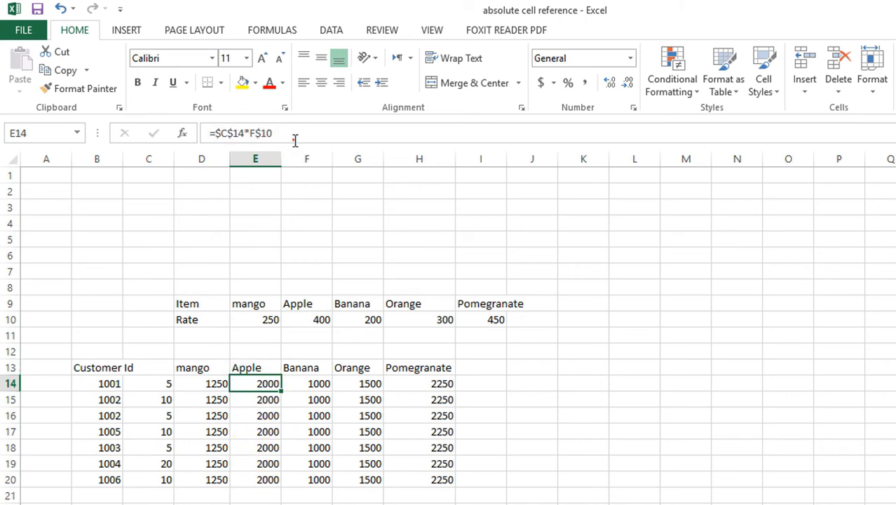
click(294, 139)
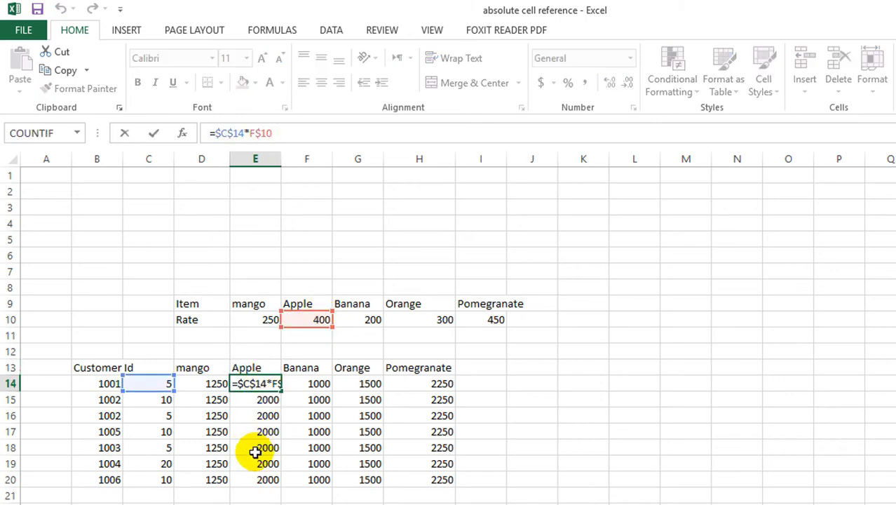
click(253, 478)
click(294, 134)
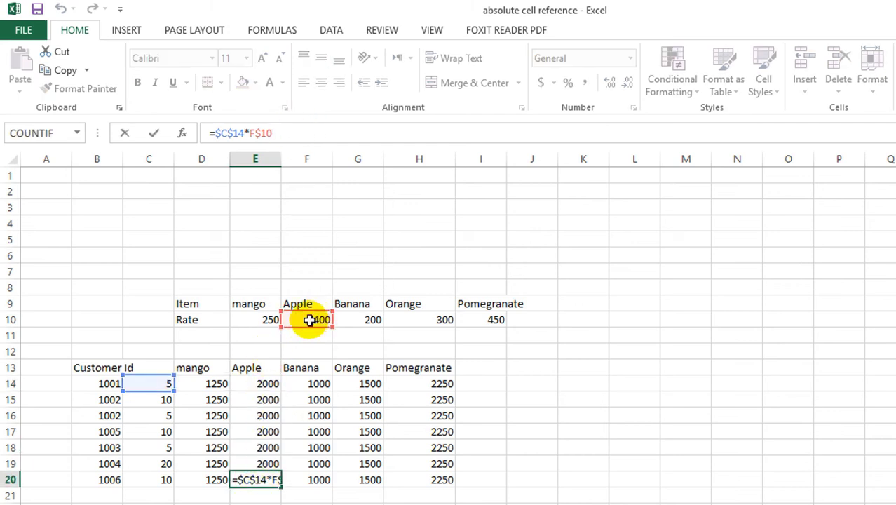
click(297, 383)
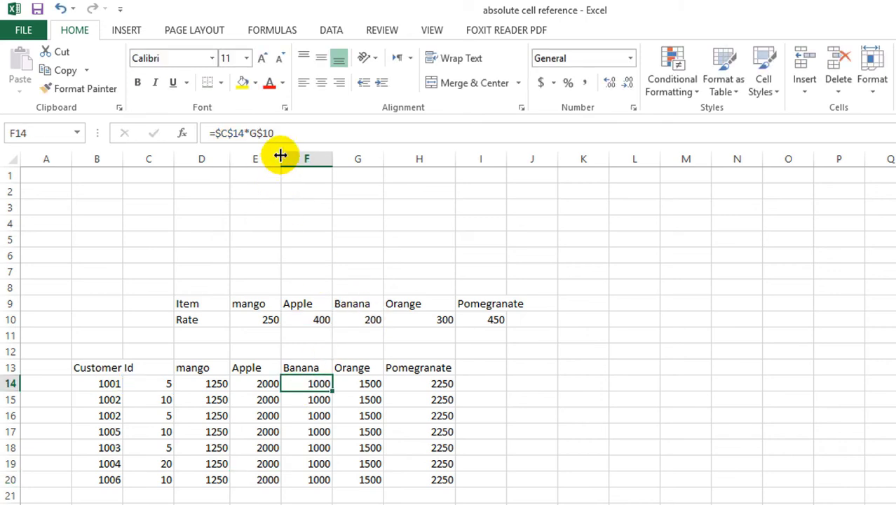
click(284, 134)
click(311, 482)
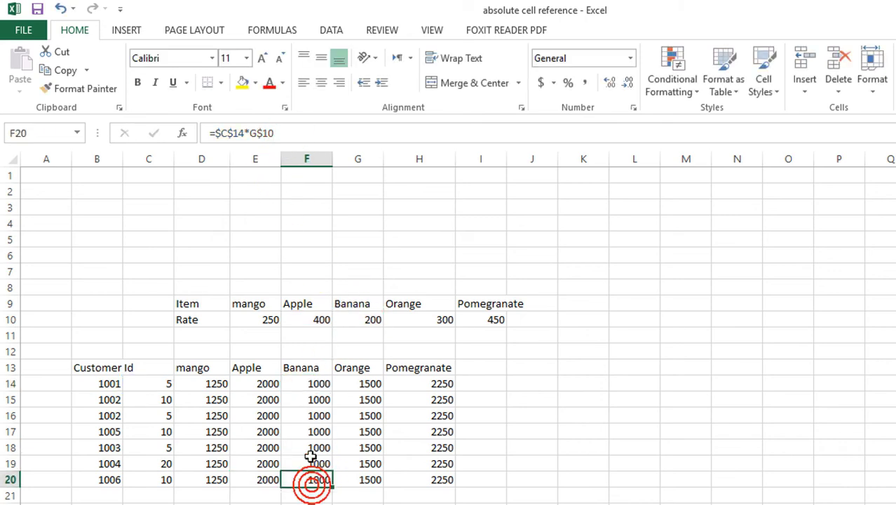
click(293, 133)
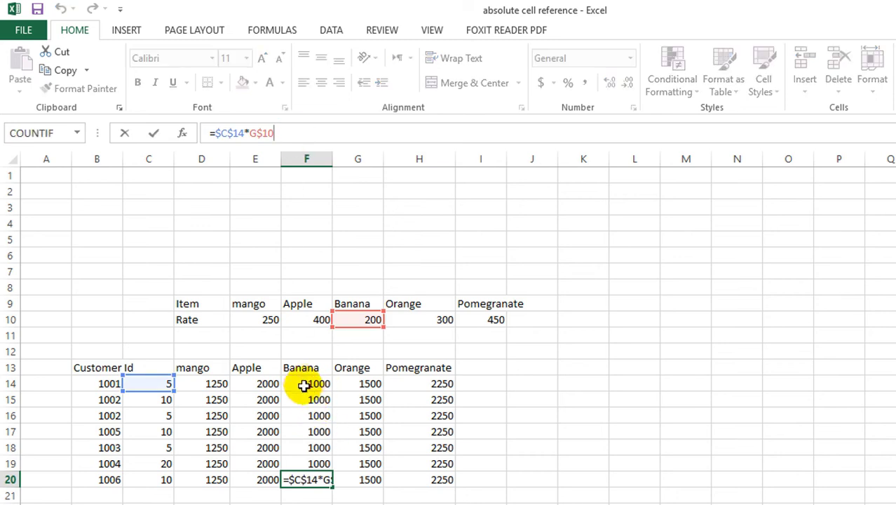
click(321, 428)
drag(302, 383, 304, 475)
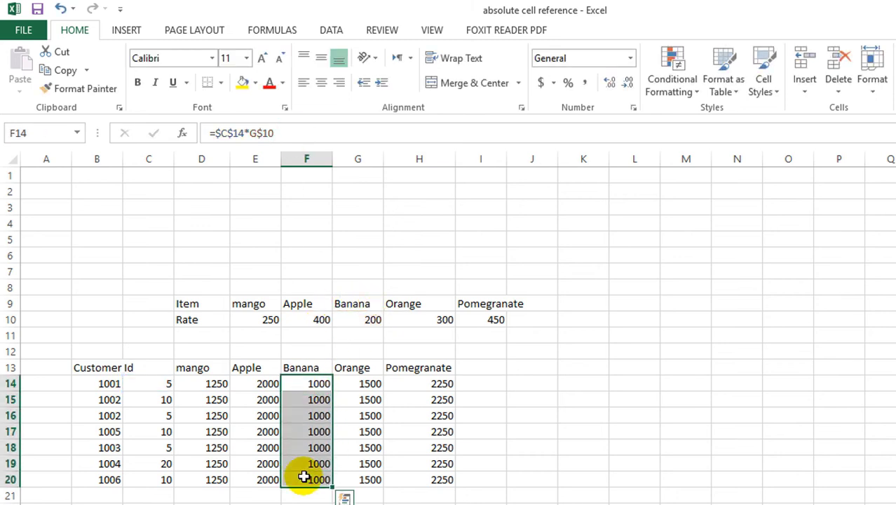
click(389, 447)
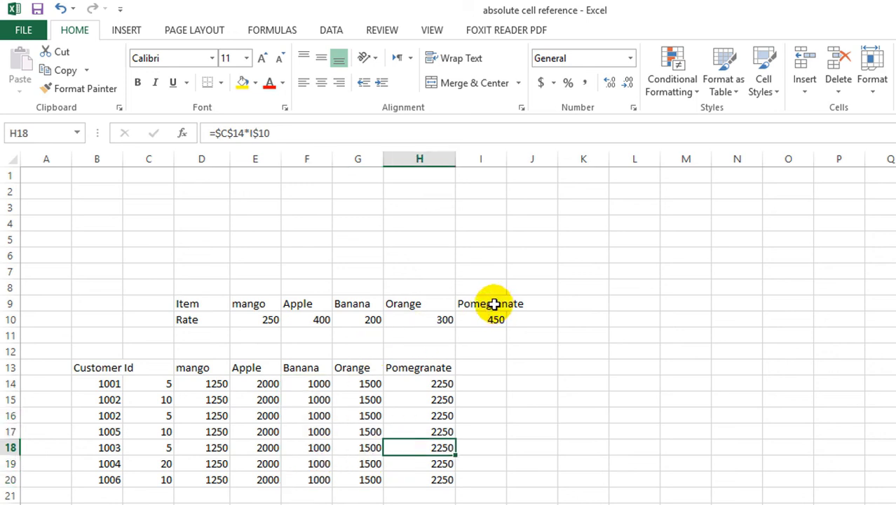
- Clear the existing Apple-to-Pomegranate results in E14:H20
drag(490, 303, 237, 303)
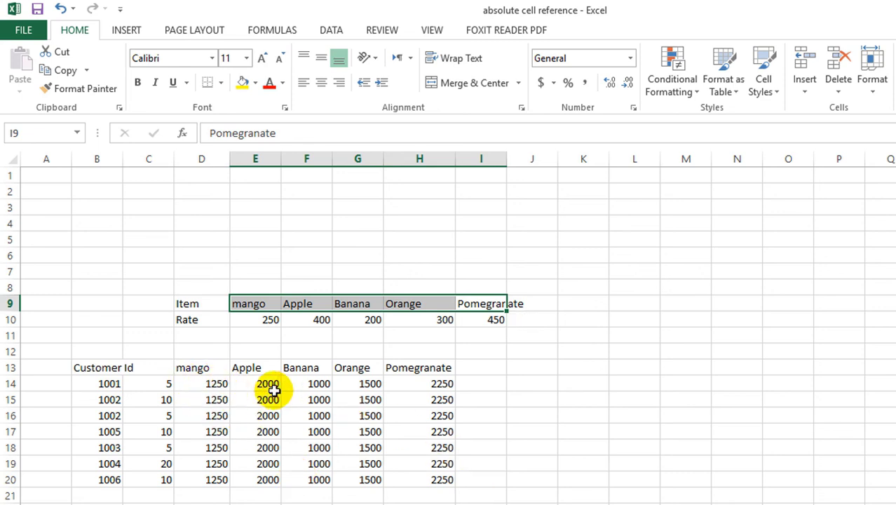
drag(256, 384, 425, 473)
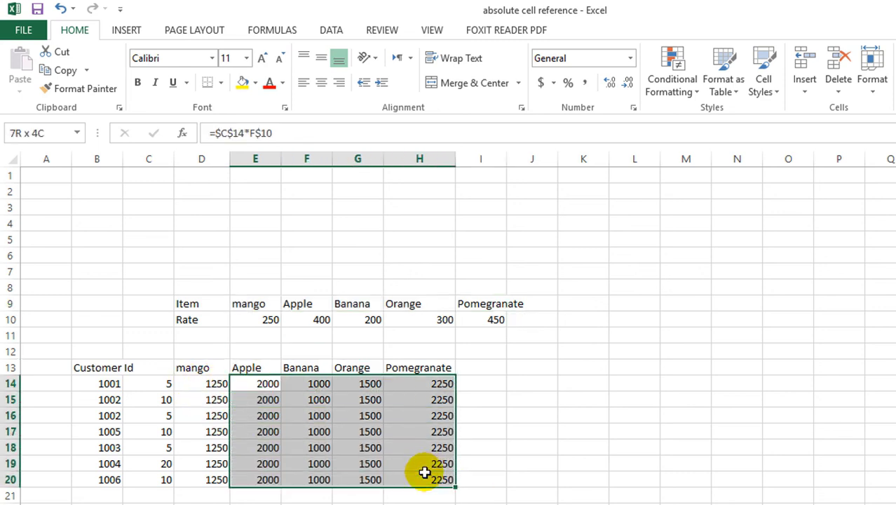
key(Delete)
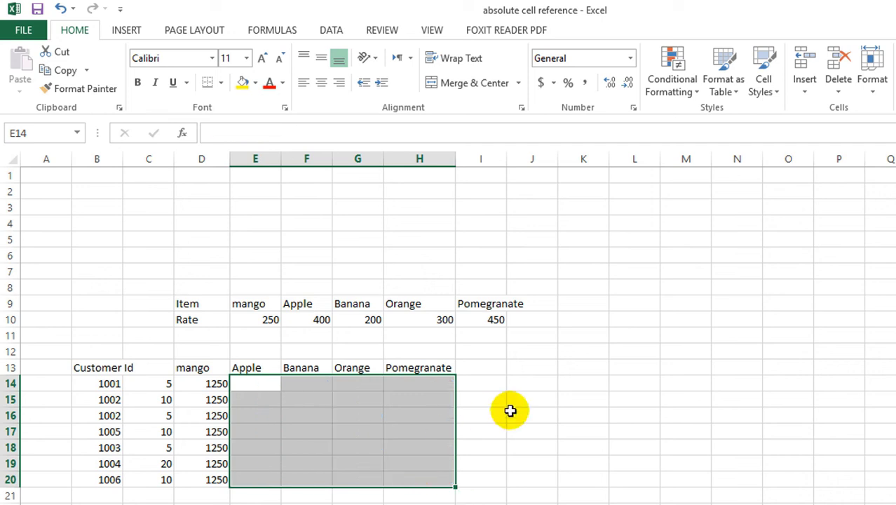
click(533, 399)
- Refill E14:H20 by copying the mango formulas in D14:D20 across to column H
drag(210, 387, 230, 487)
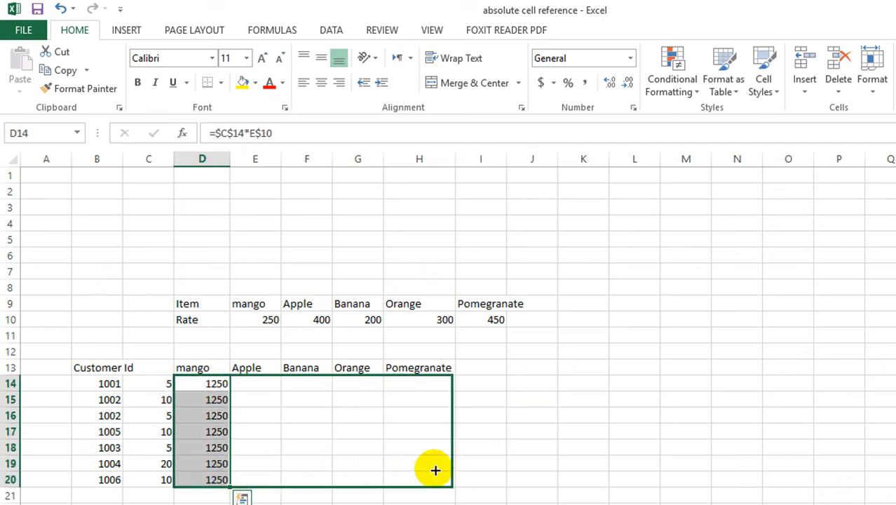
drag(229, 487, 445, 476)
click(617, 419)
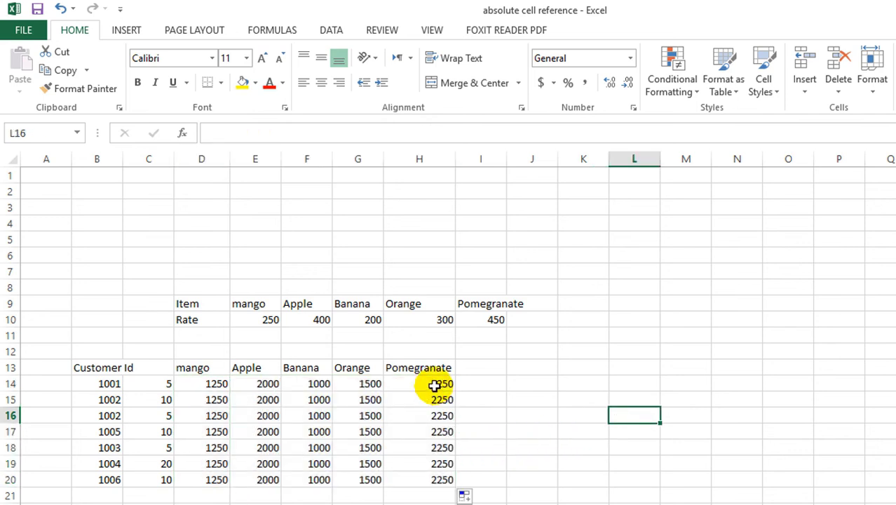
click(434, 385)
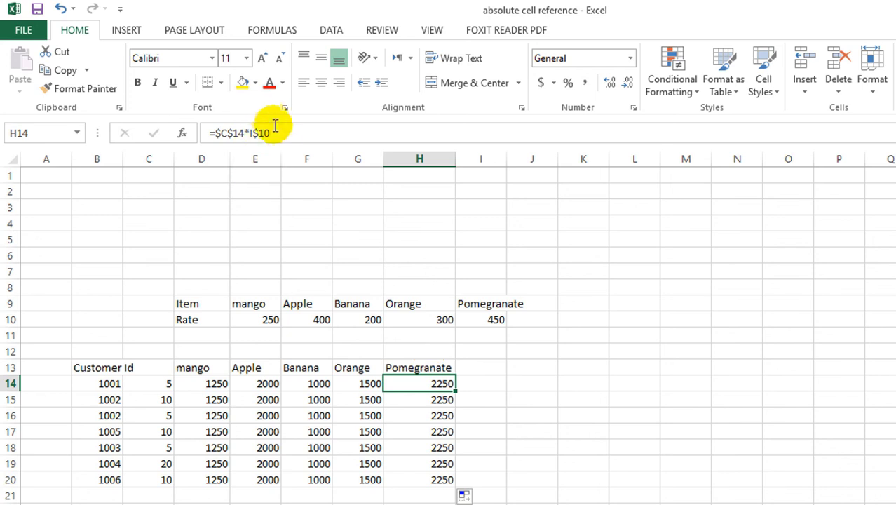
click(279, 133)
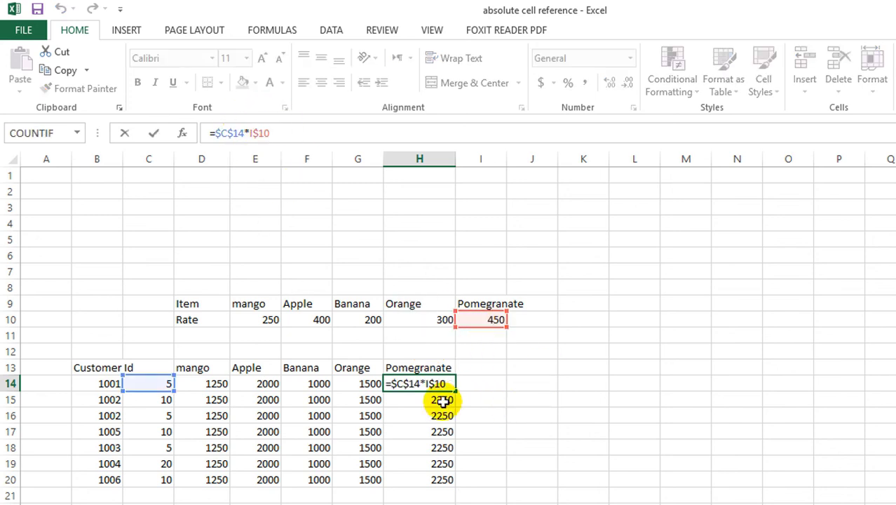
click(417, 483)
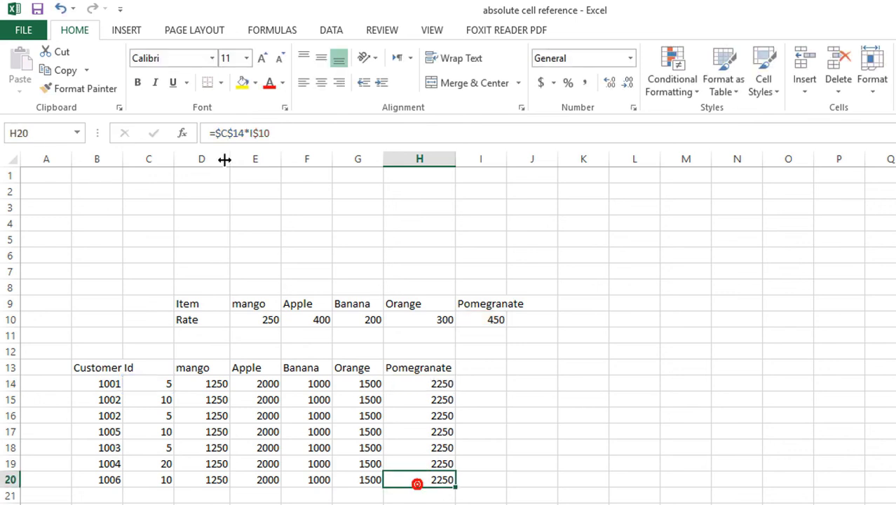
click(275, 132)
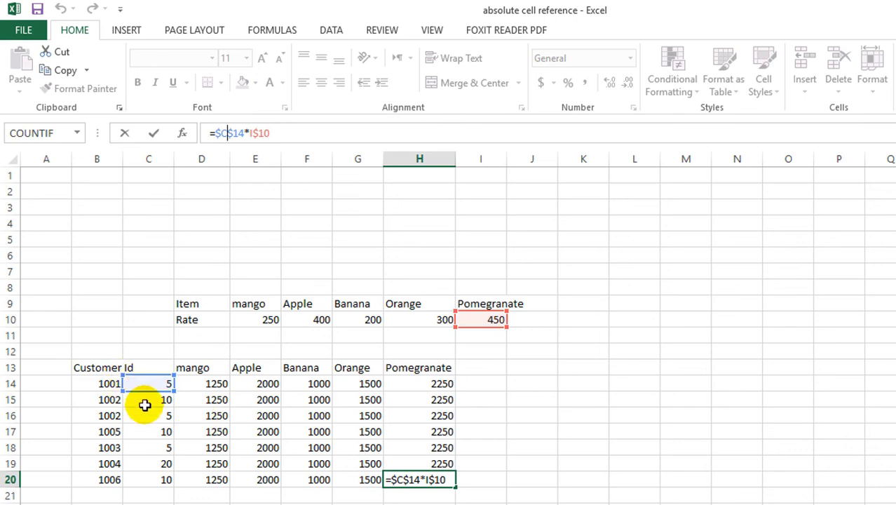
click(219, 385)
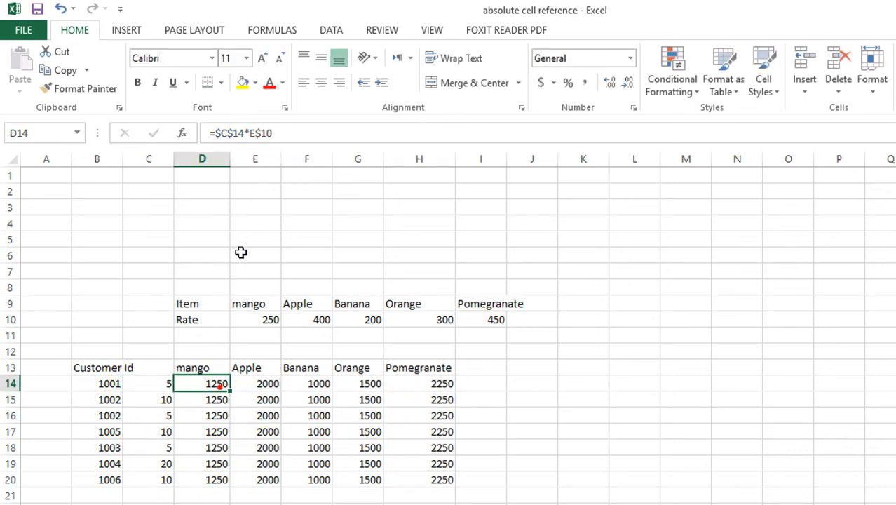
click(270, 132)
click(204, 481)
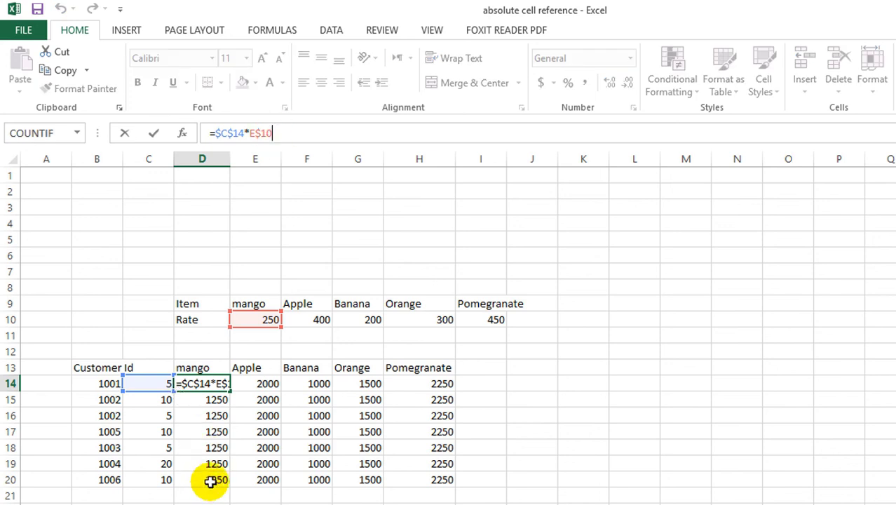
click(275, 133)
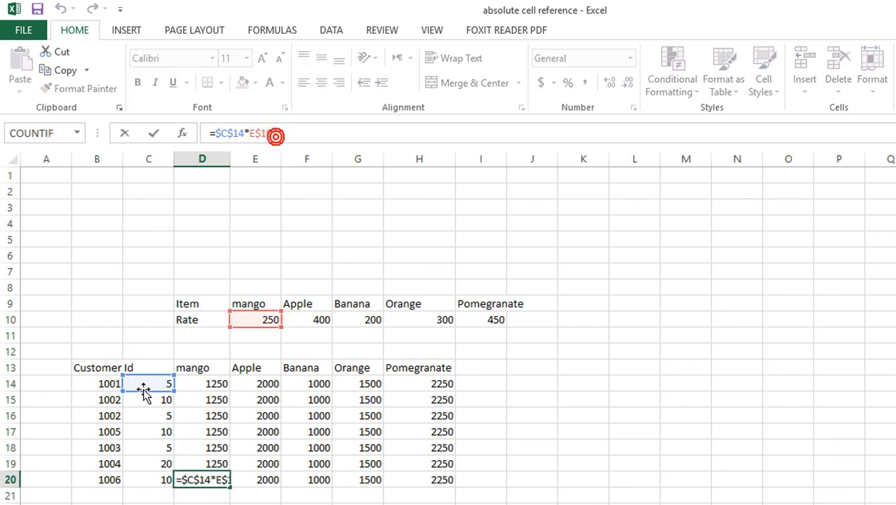